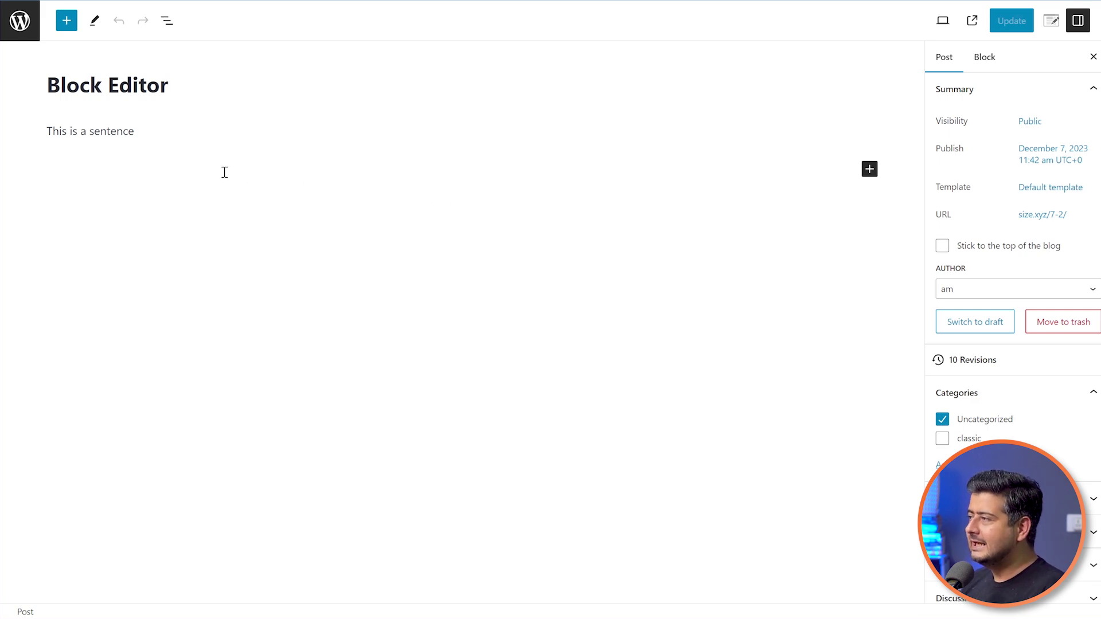
pyautogui.click(170, 21)
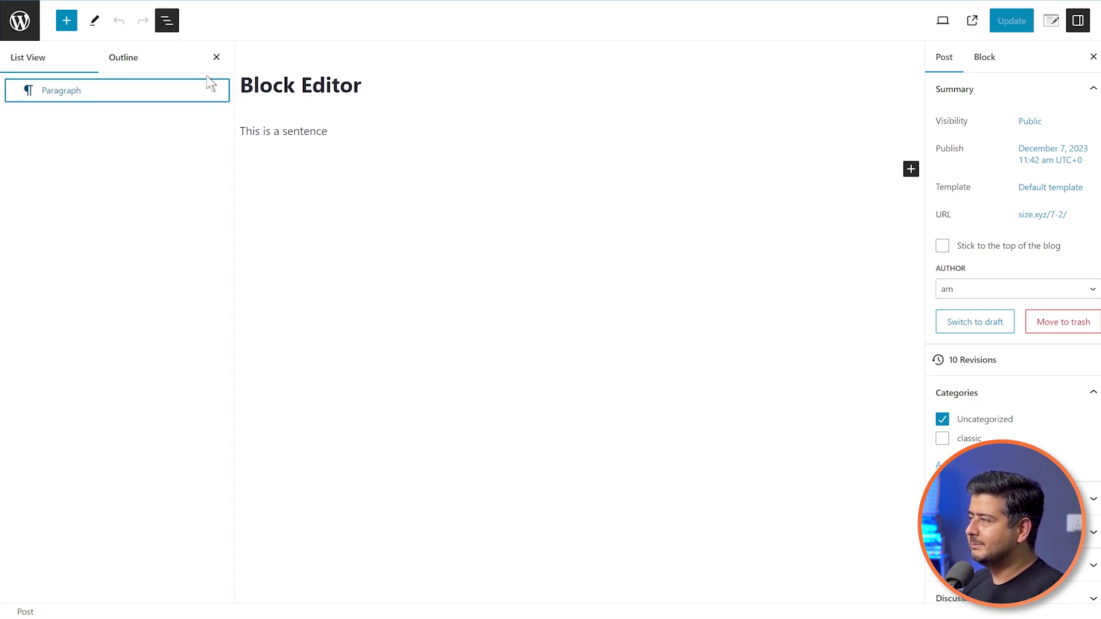
pyautogui.click(217, 57)
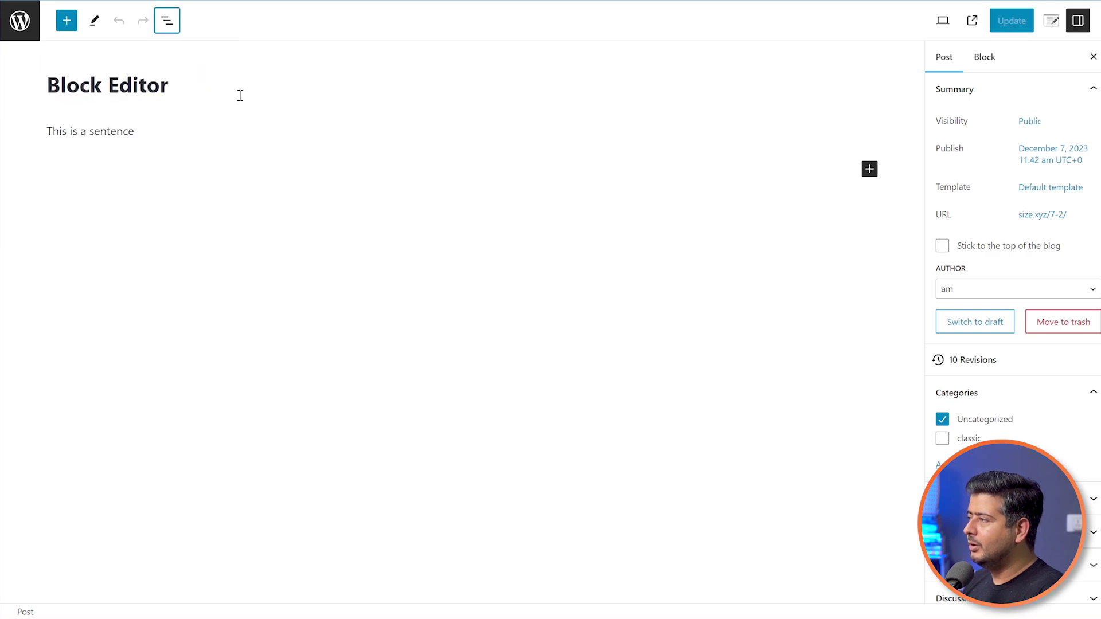
# Transform the "This is a sentence" paragraph block into a heading
pyautogui.click(106, 136)
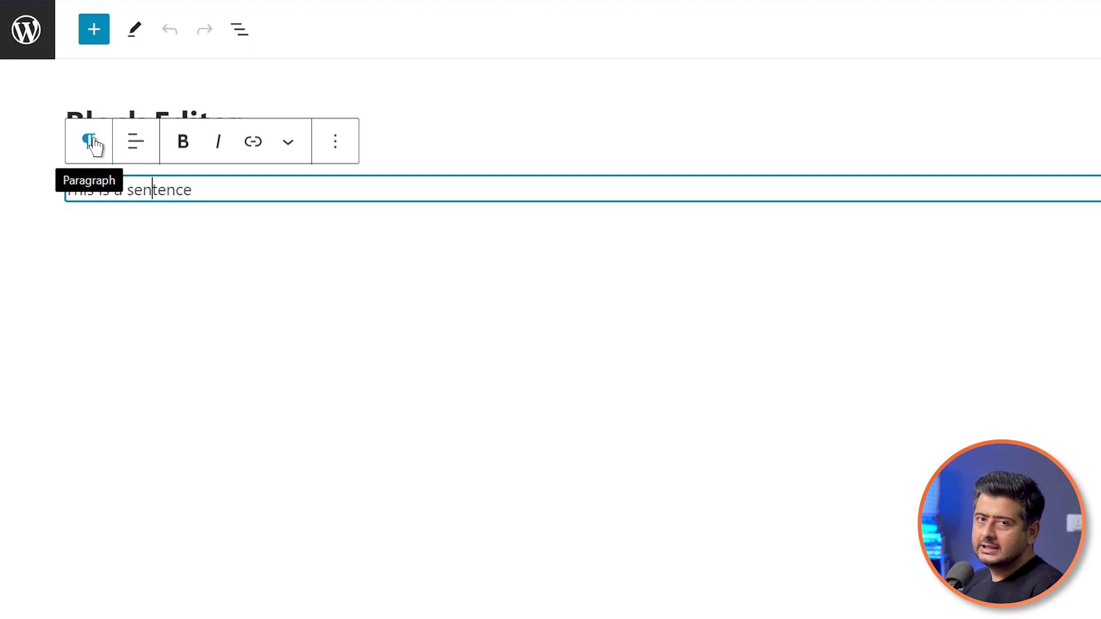
pyautogui.click(90, 142)
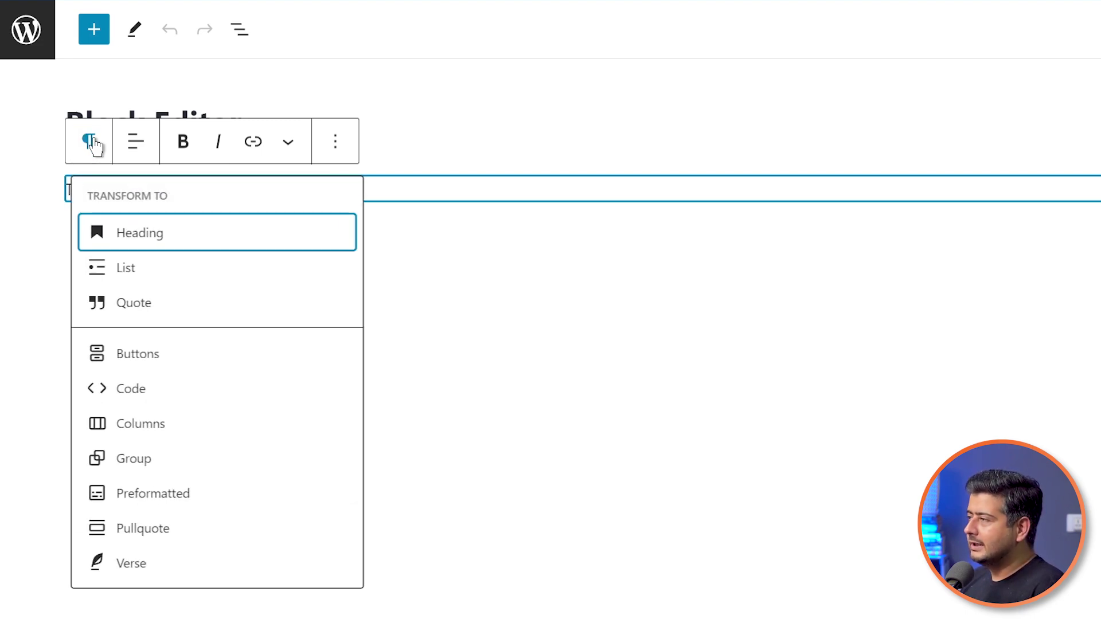
pyautogui.click(193, 246)
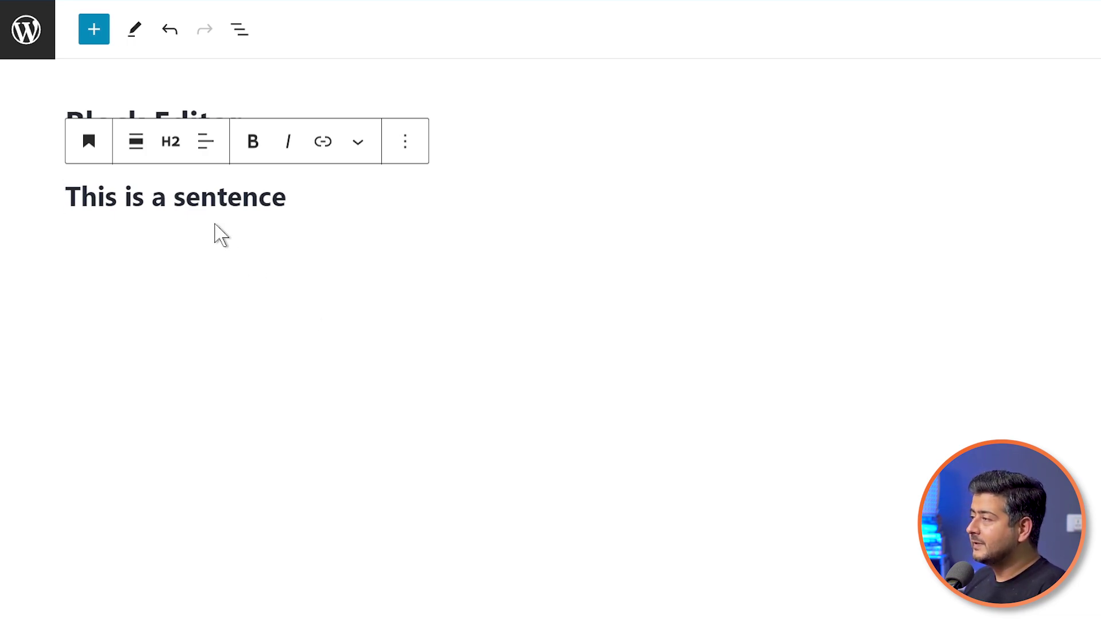
# Try other levels for the "This is a sentence" heading, settle on H3 and update the post
pyautogui.click(172, 144)
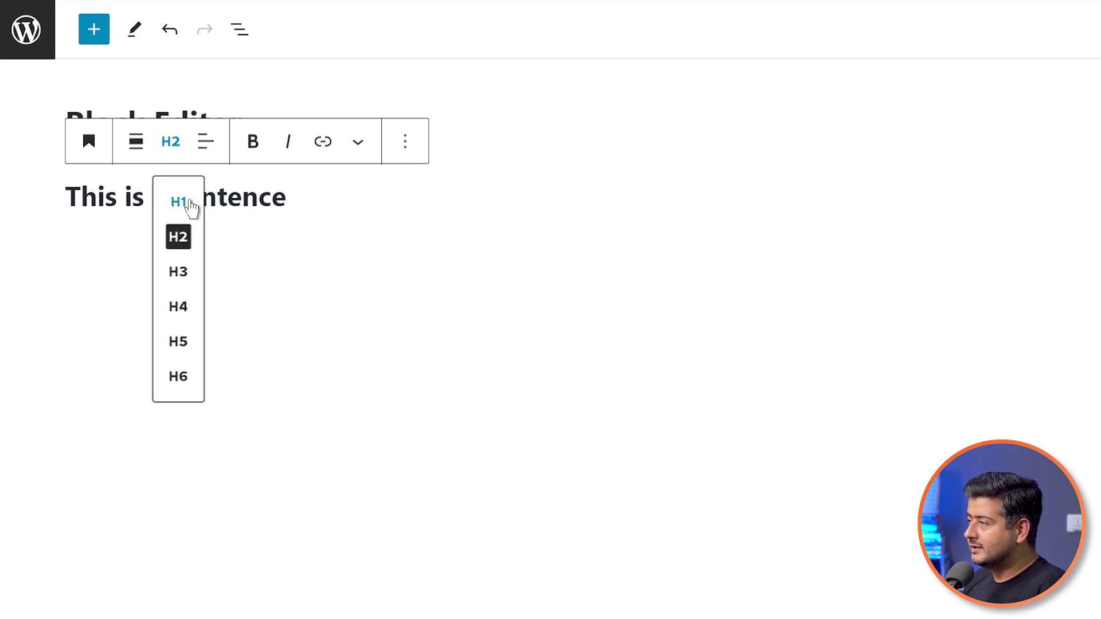
pyautogui.click(180, 202)
pyautogui.click(175, 141)
pyautogui.click(186, 251)
pyautogui.click(175, 147)
pyautogui.click(179, 267)
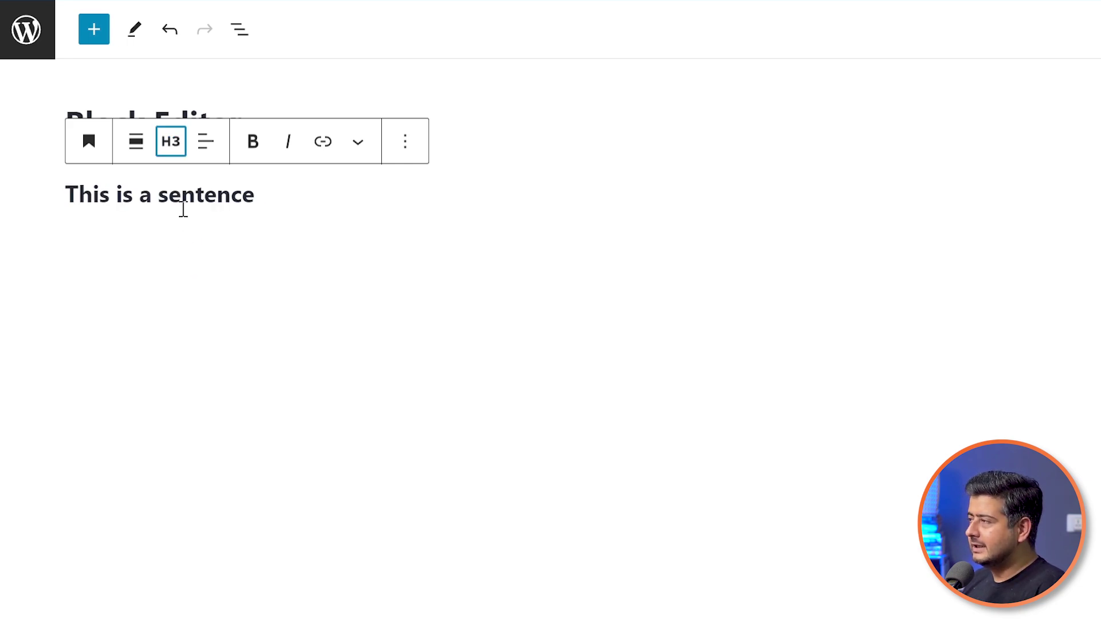
pyautogui.click(256, 195)
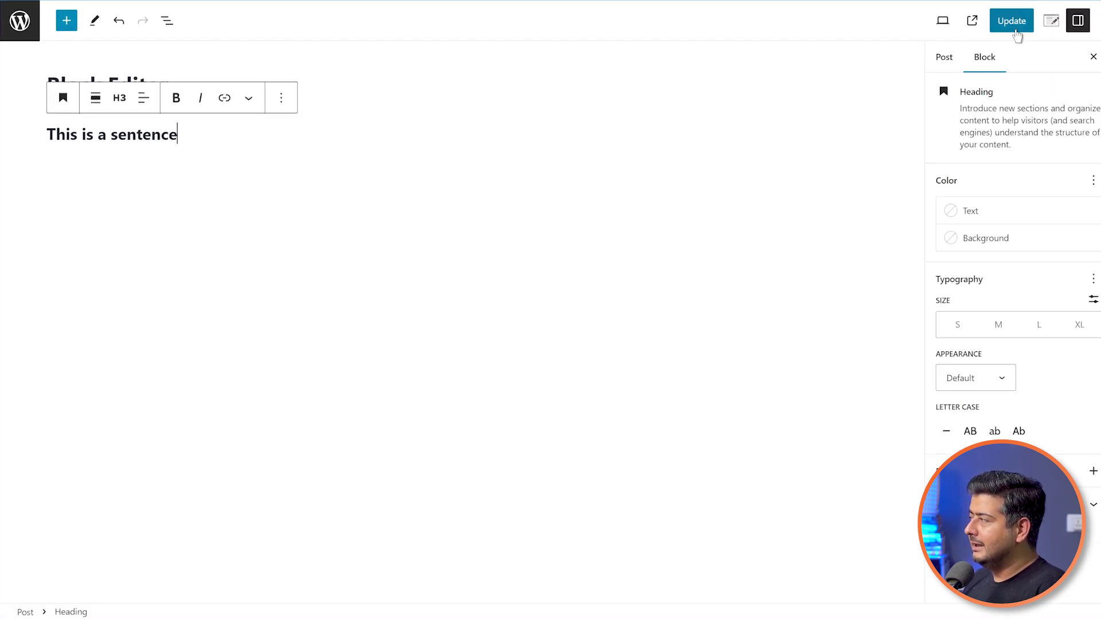
pyautogui.click(1014, 29)
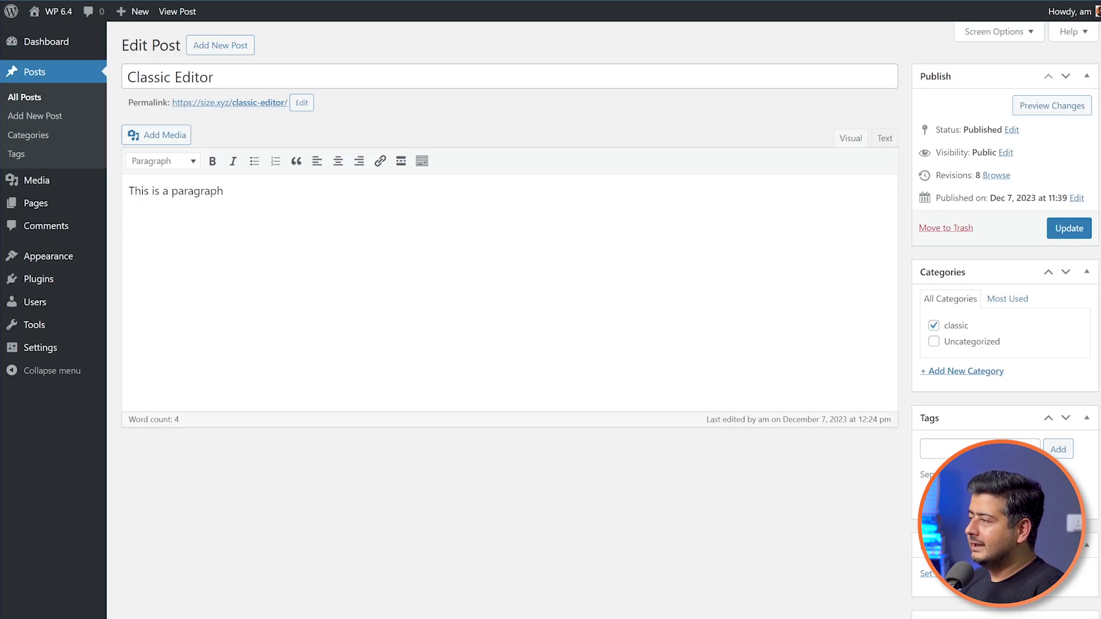
# Format "This is a paragraph" in the Classic Editor post as Heading 2 and update the post
pyautogui.moveTo(223, 191); pyautogui.dragTo(121, 191)
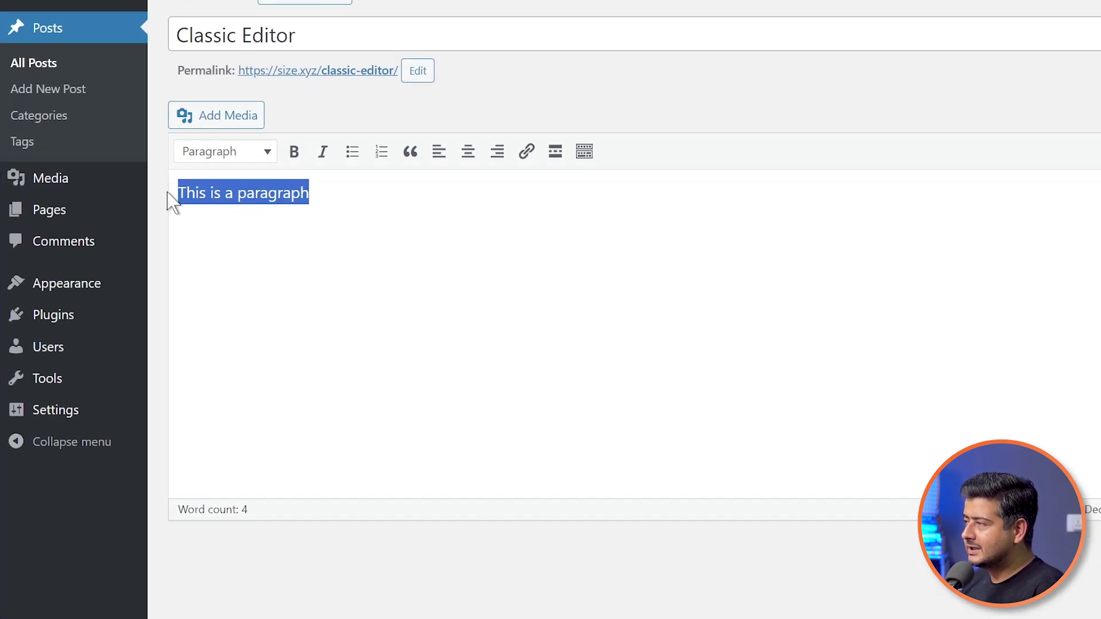
pyautogui.click(248, 154)
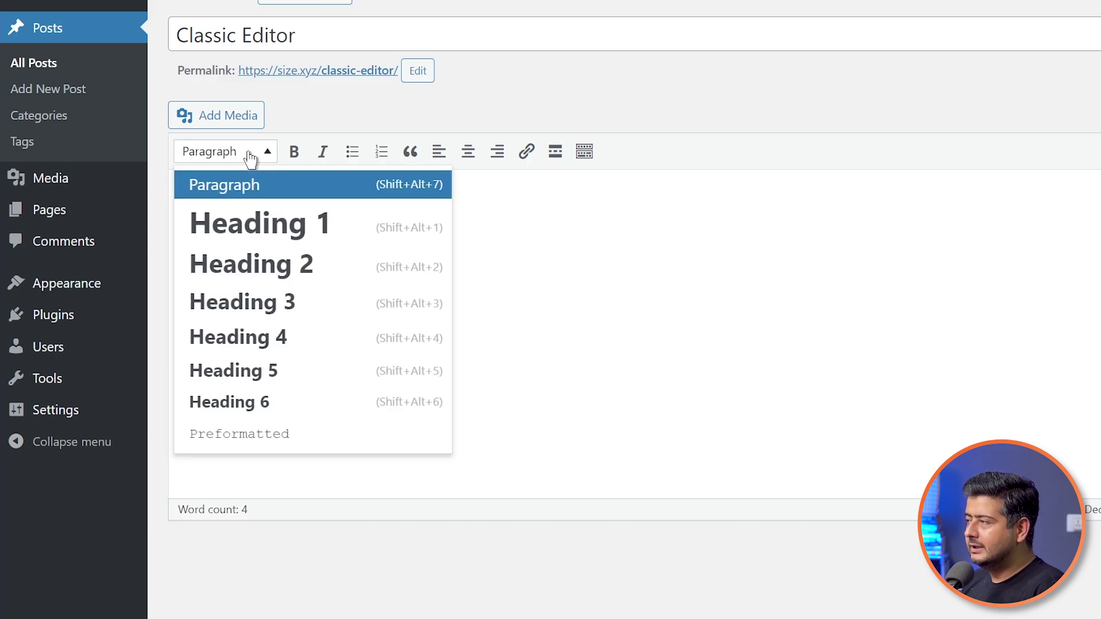
pyautogui.click(277, 264)
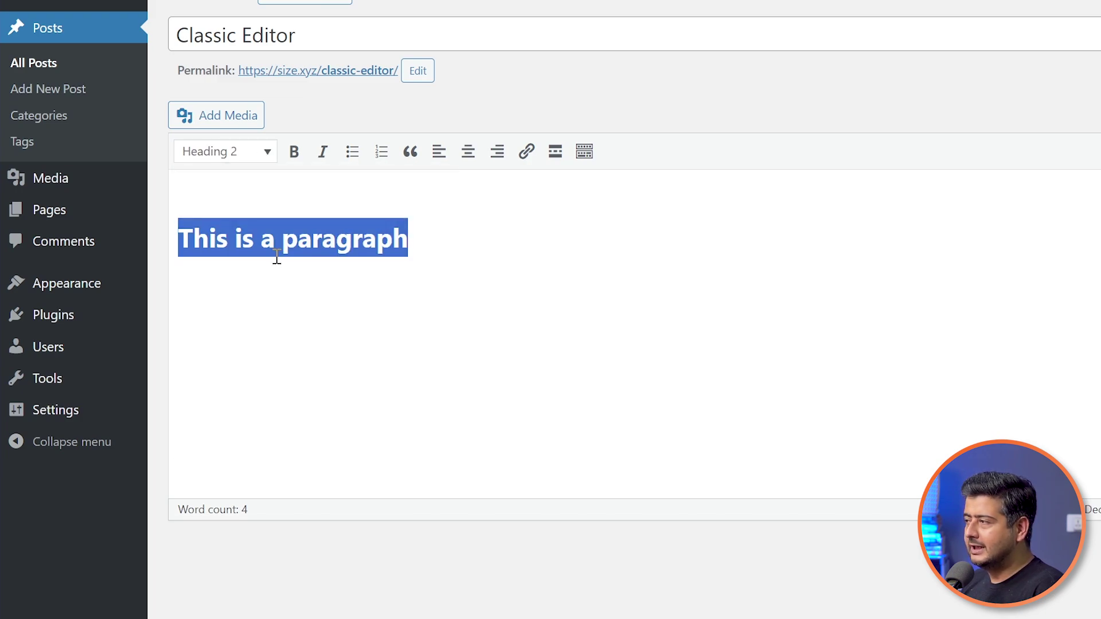
pyautogui.click(497, 262)
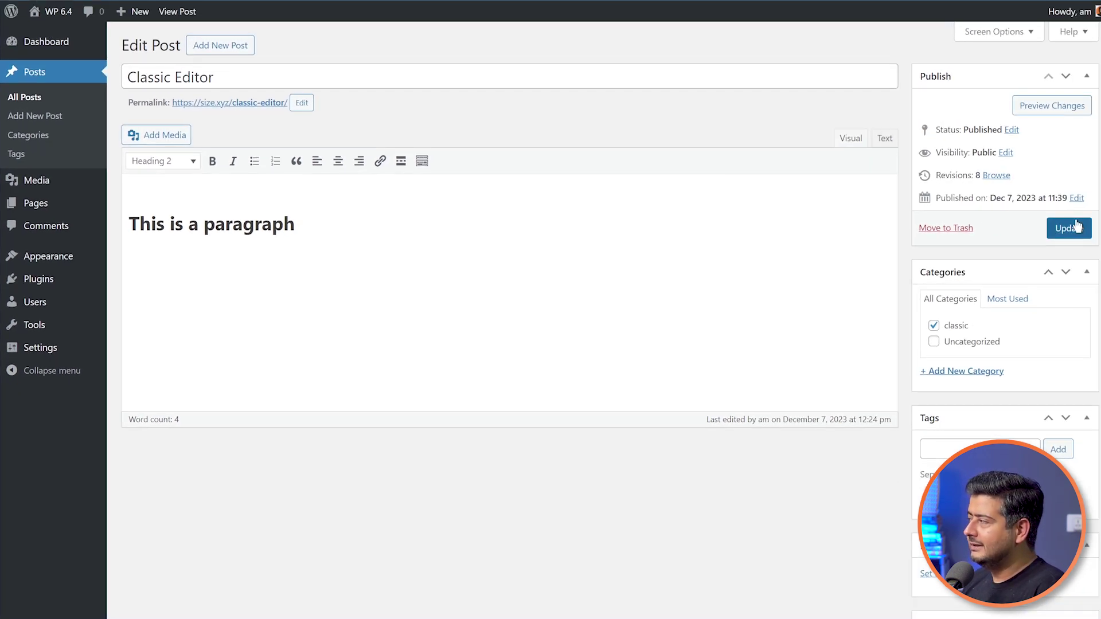
pyautogui.click(1078, 227)
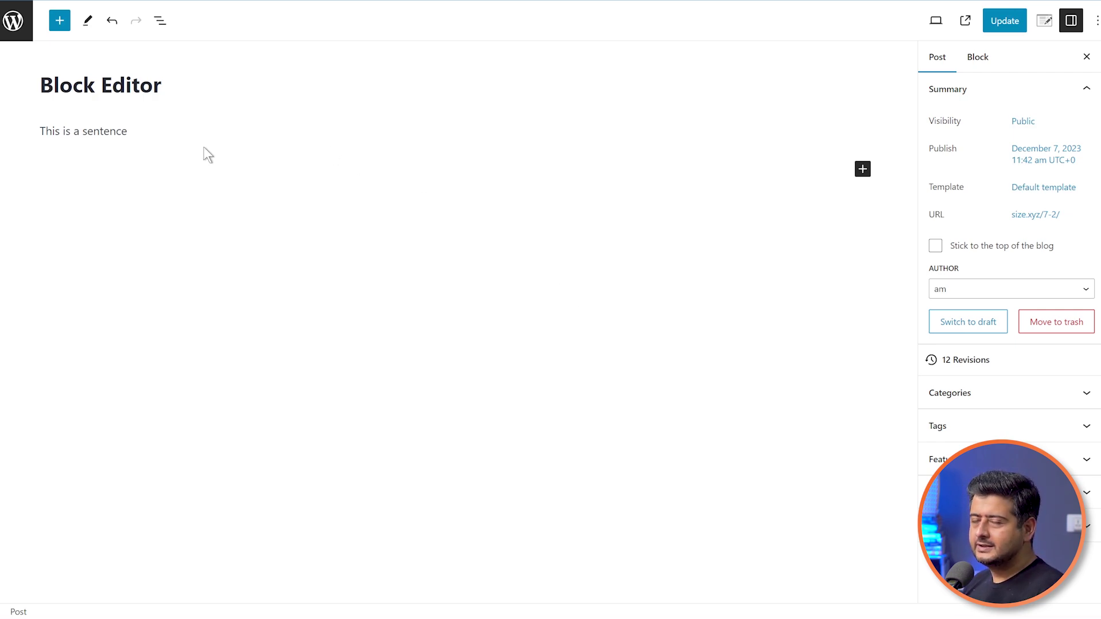
# Try the preset sizes on the "This is a sentence" paragraph, settle on Large and update the post
pyautogui.click(110, 132)
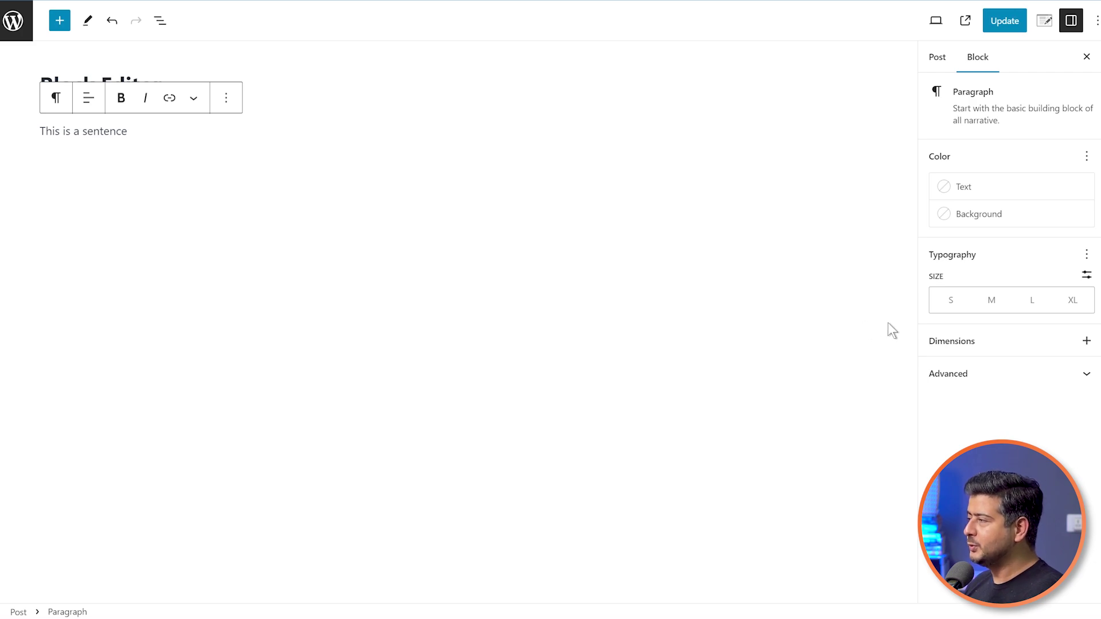
pyautogui.click(951, 303)
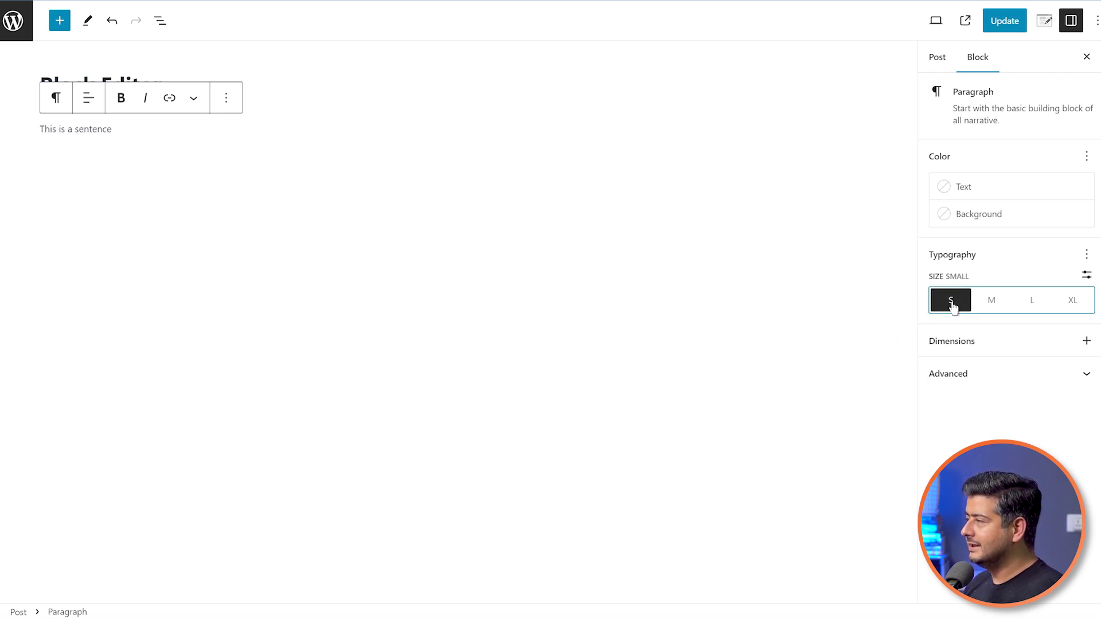
pyautogui.click(990, 305)
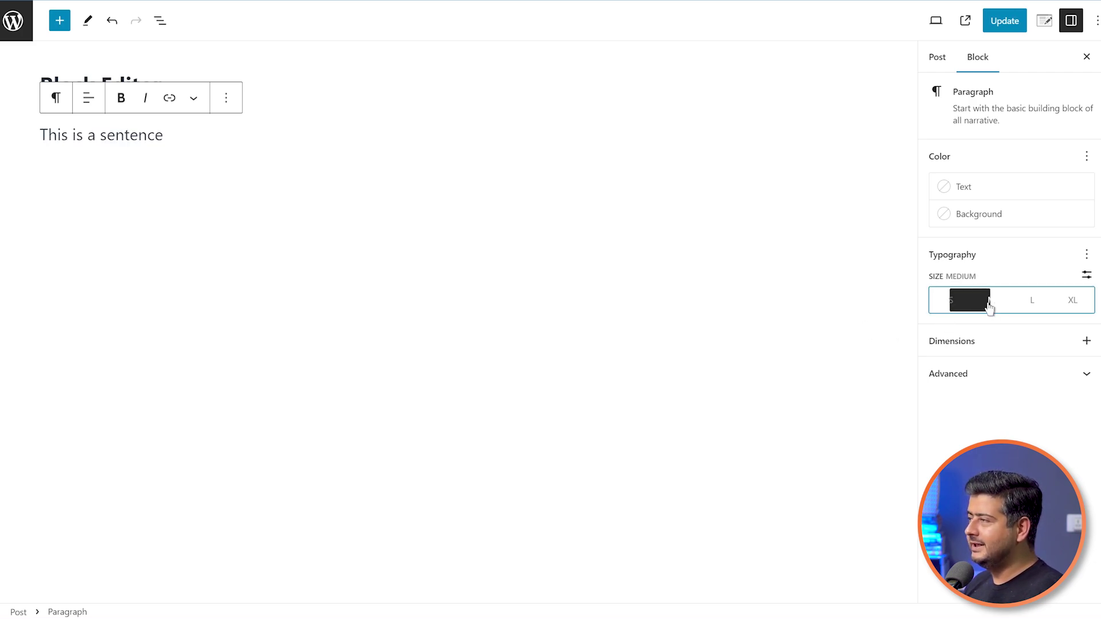
pyautogui.click(1032, 308)
pyautogui.click(1071, 309)
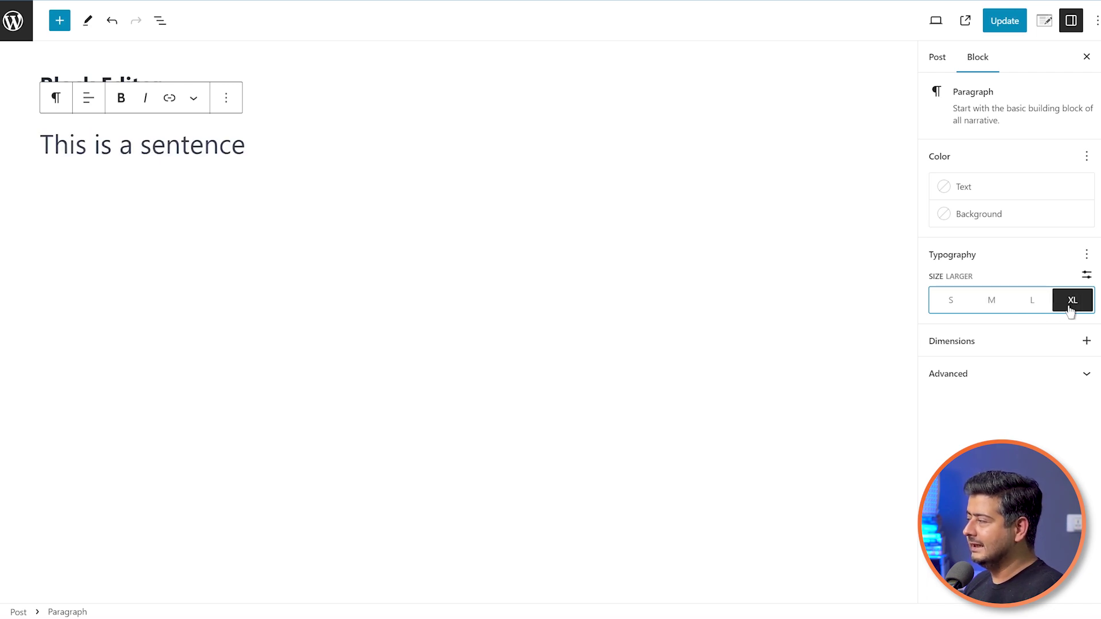
pyautogui.click(1036, 304)
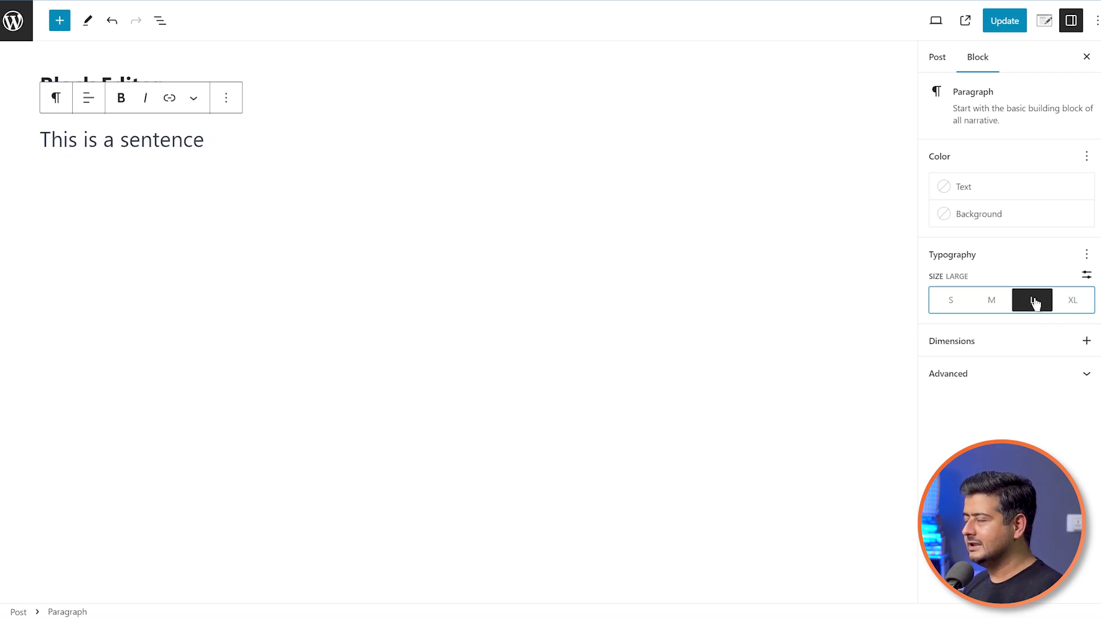
pyautogui.click(1004, 22)
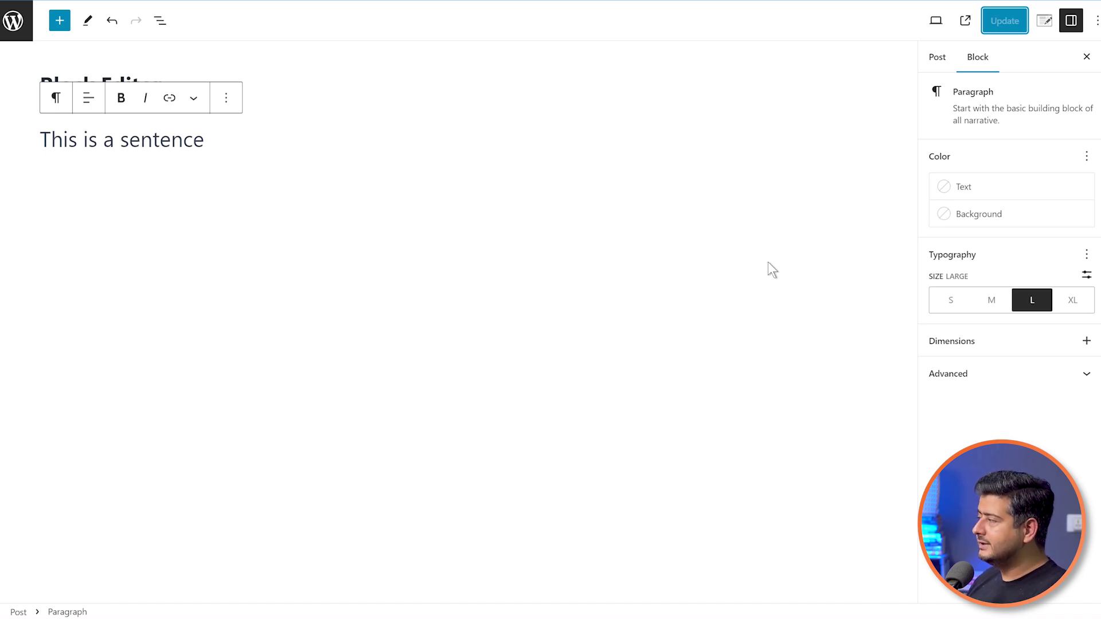
# Reset the font size of the "This is a sentence" paragraph to its default
pyautogui.click(1085, 256)
pyautogui.click(1074, 309)
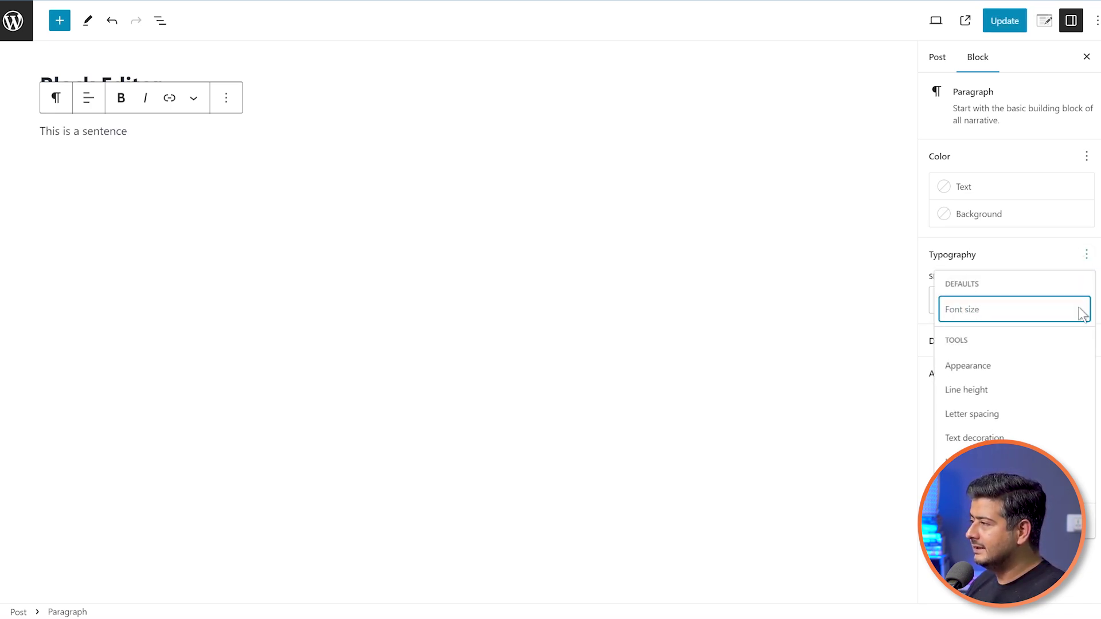
pyautogui.click(562, 218)
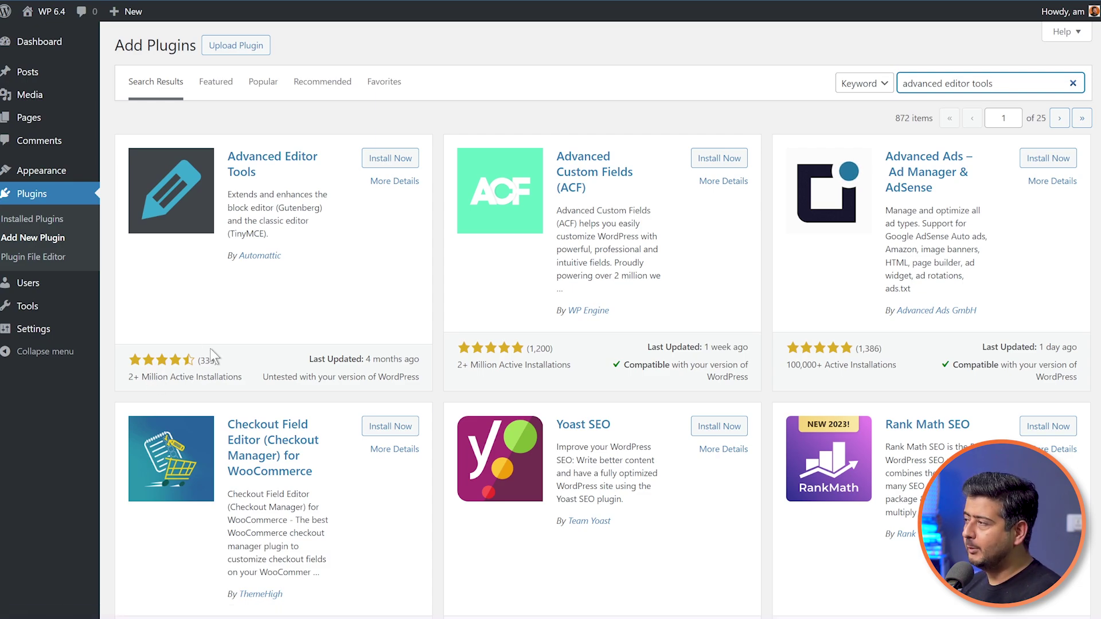
# Install and activate the Advanced Editor Tools plugin, and open its settings
pyautogui.click(372, 160)
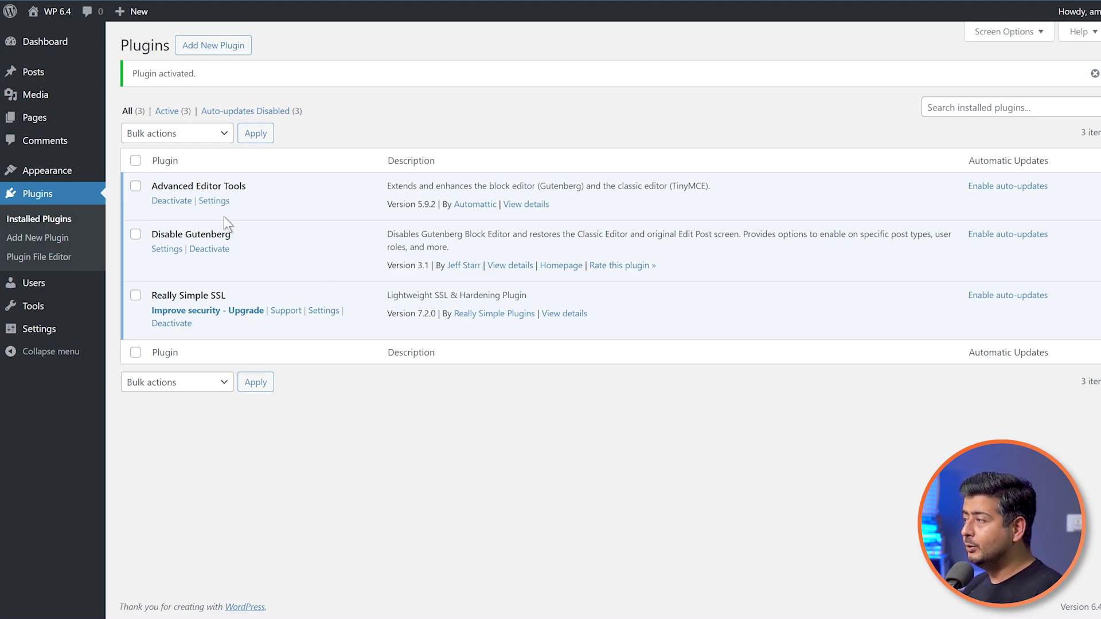
pyautogui.click(212, 202)
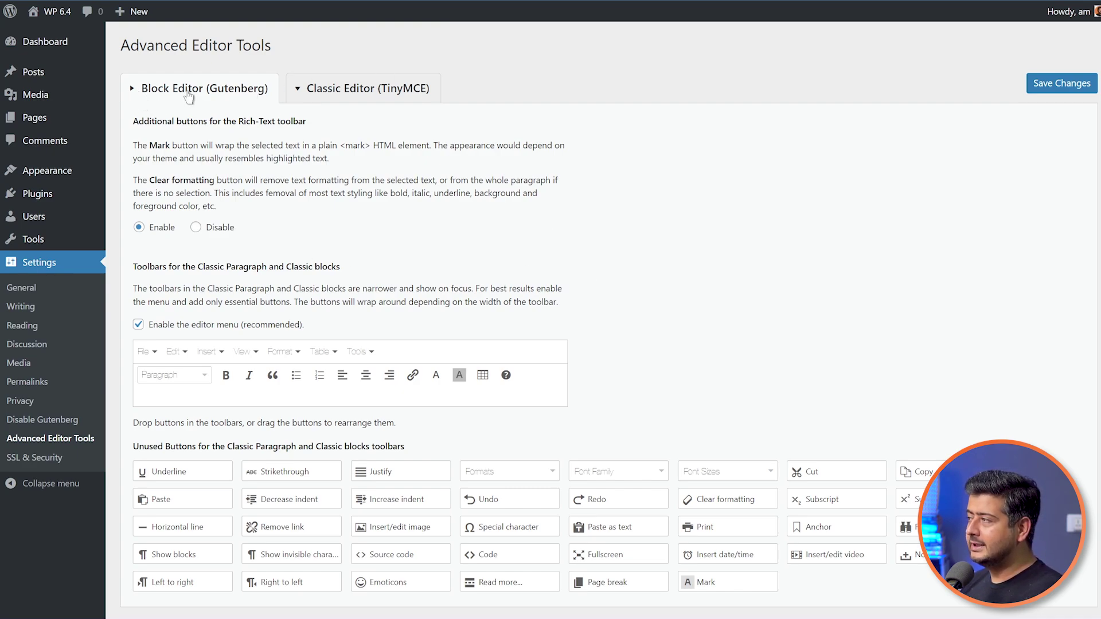
# Review the Classic Editor (TinyMCE) toolbar layout, including its paragraph format and font size controls
pyautogui.click(347, 98)
pyautogui.moveTo(257, 192); pyautogui.dragTo(300, 189)
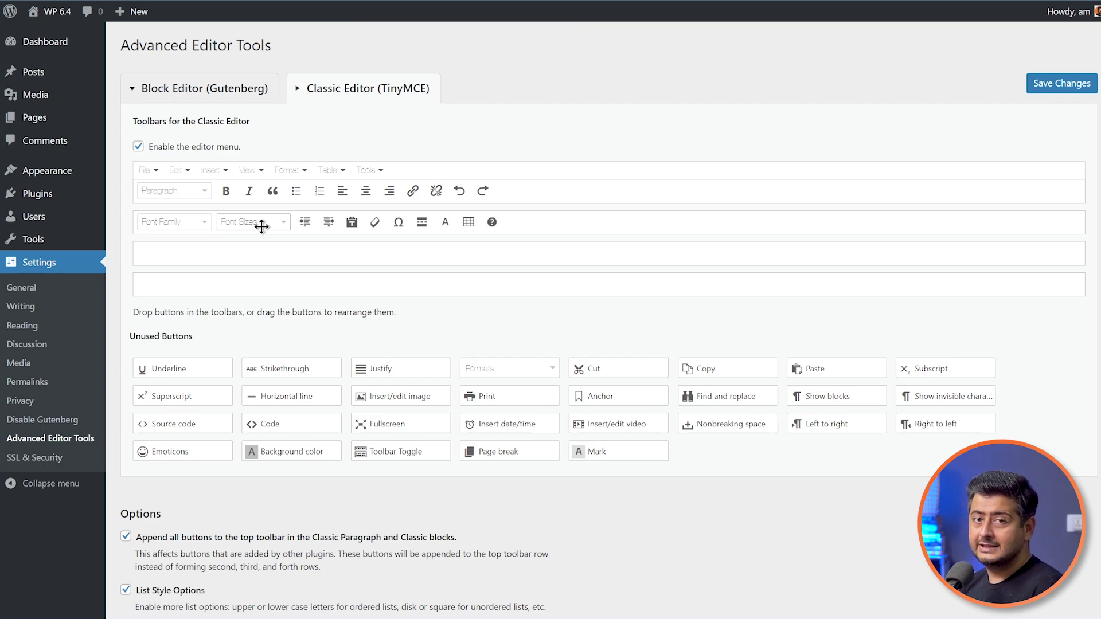
pyautogui.moveTo(262, 227); pyautogui.dragTo(239, 224)
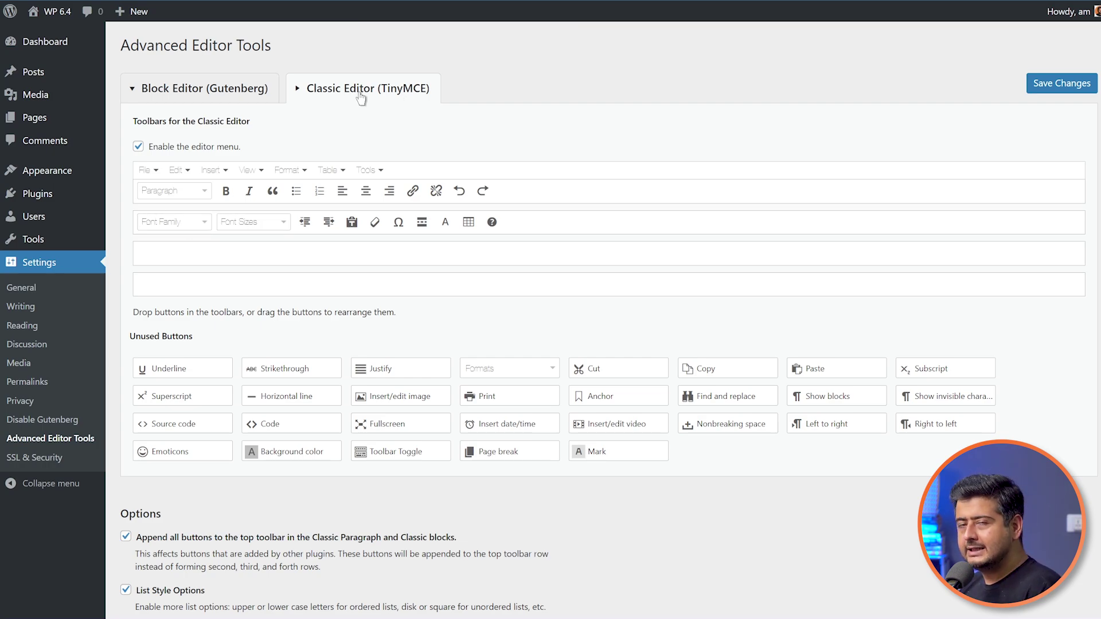
# Add Font Sizes and Font Family to the toolbar for Classic Paragraph and Classic blocks, and save the changes
pyautogui.click(211, 103)
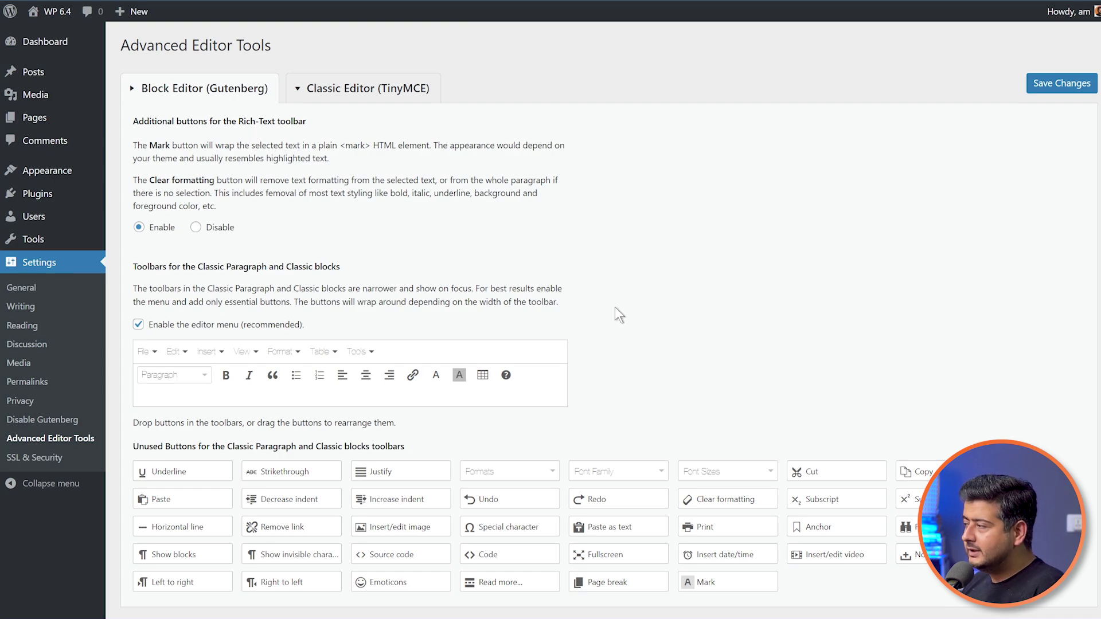
pyautogui.scroll(-2, 615, 313)
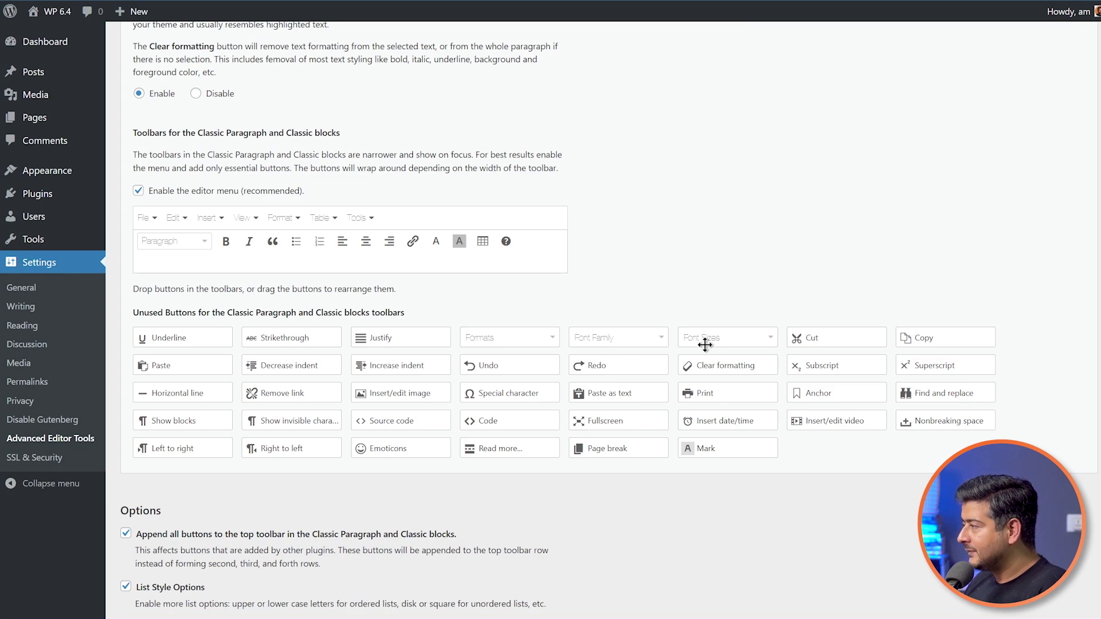
pyautogui.moveTo(713, 341); pyautogui.dragTo(443, 268)
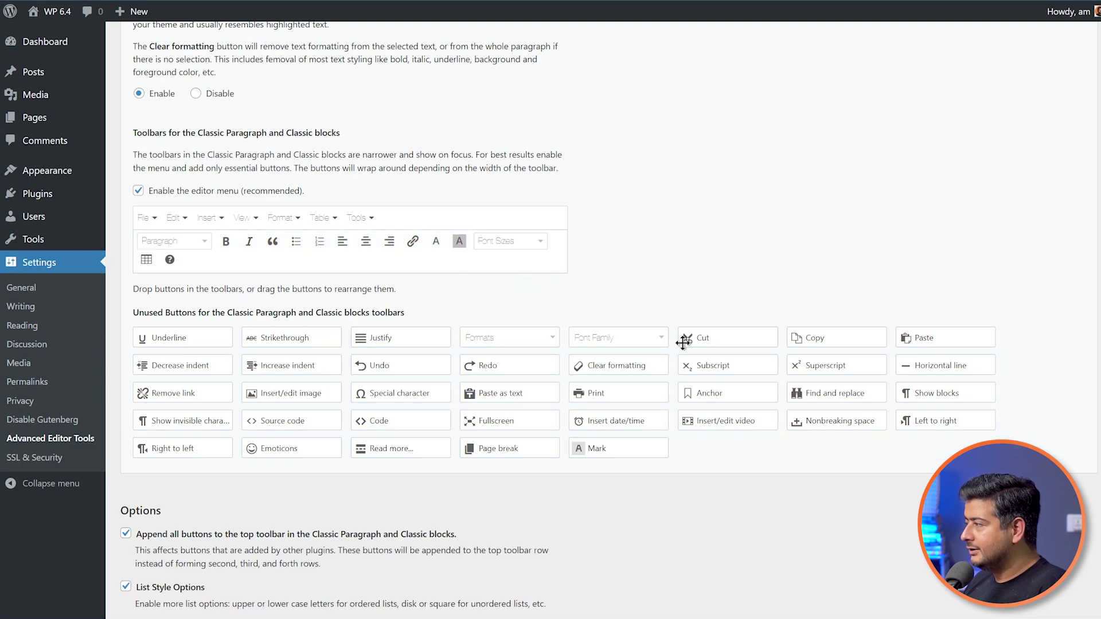
pyautogui.moveTo(618, 339); pyautogui.dragTo(343, 273)
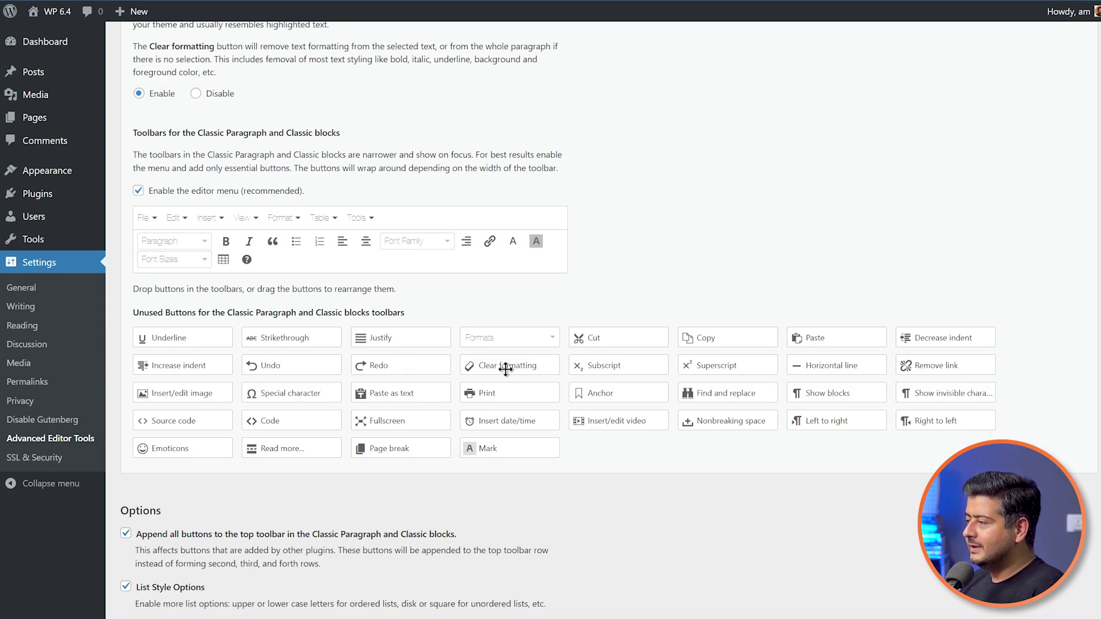
pyautogui.scroll(-15, 596, 402)
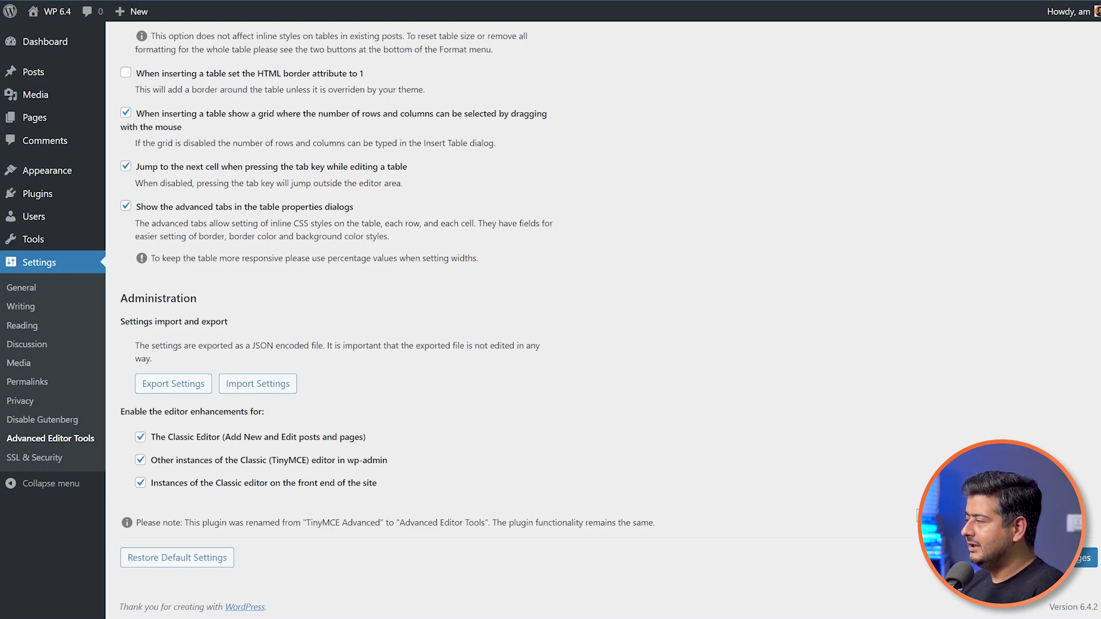
pyautogui.click(1085, 558)
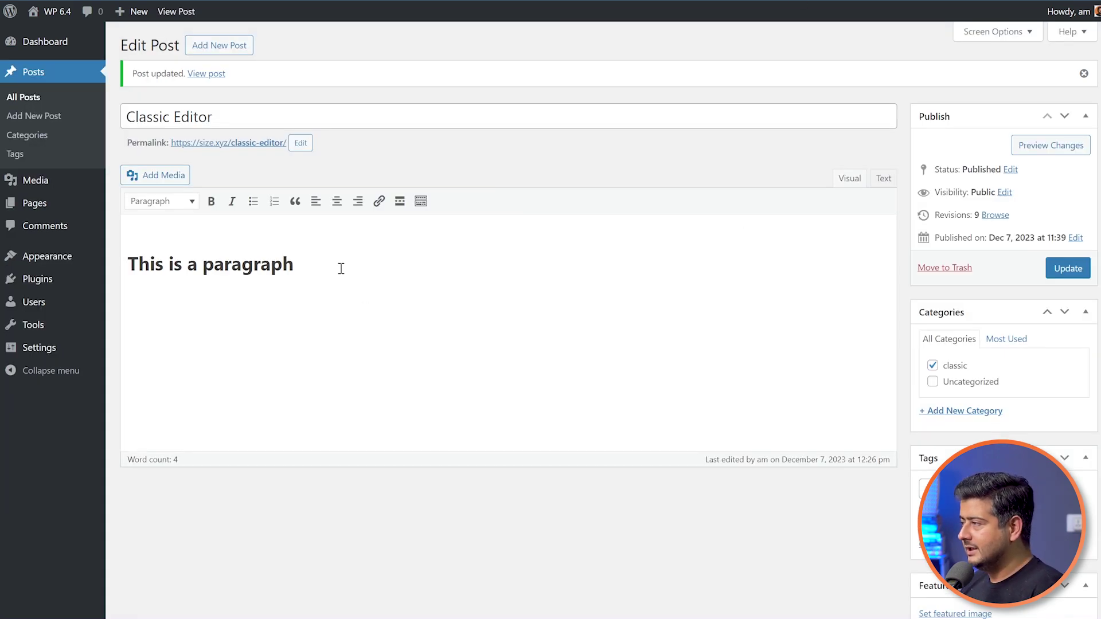
# Reload the Classic Editor post and delete its "This is a paragraph" heading text
pyautogui.moveTo(341, 268); pyautogui.dragTo(186, 259)
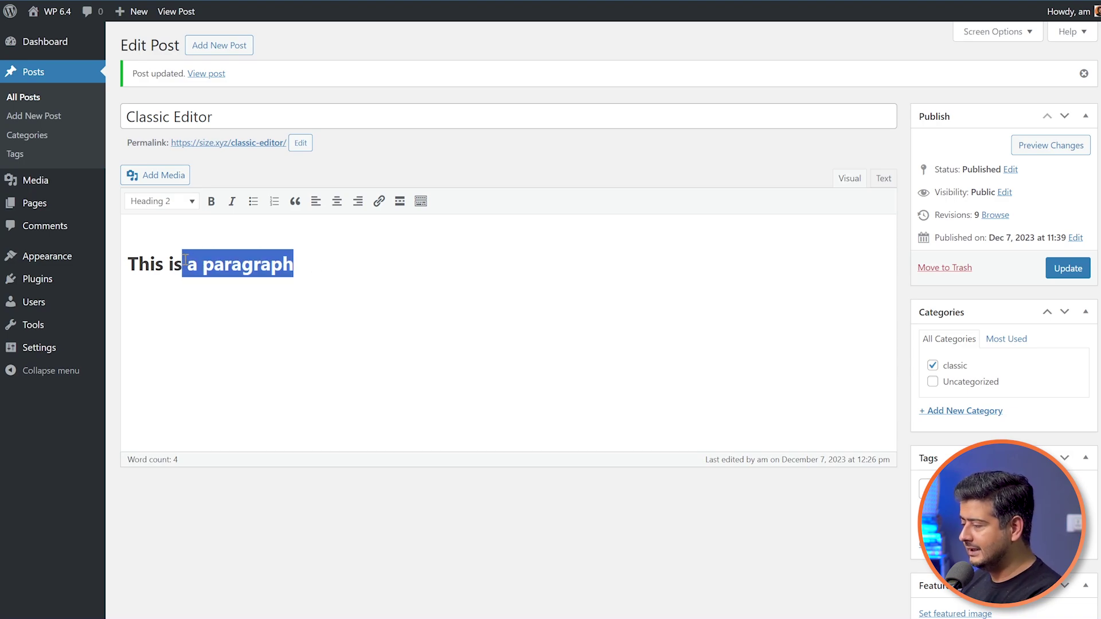
pyautogui.press('F5')
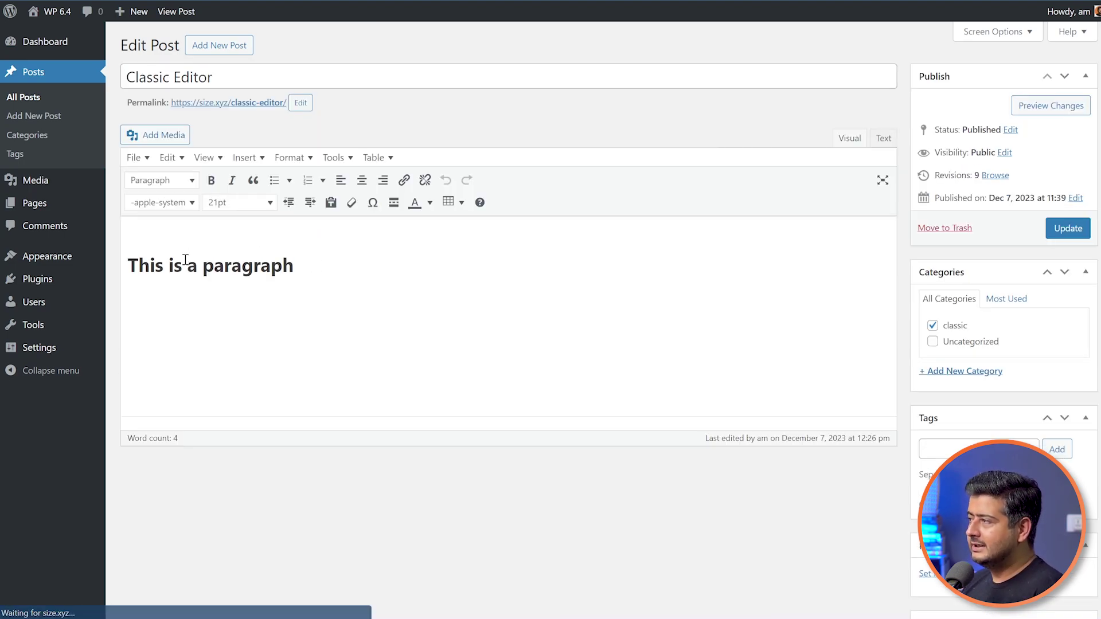
pyautogui.moveTo(301, 269); pyautogui.dragTo(118, 270)
pyautogui.press('BackSpace')
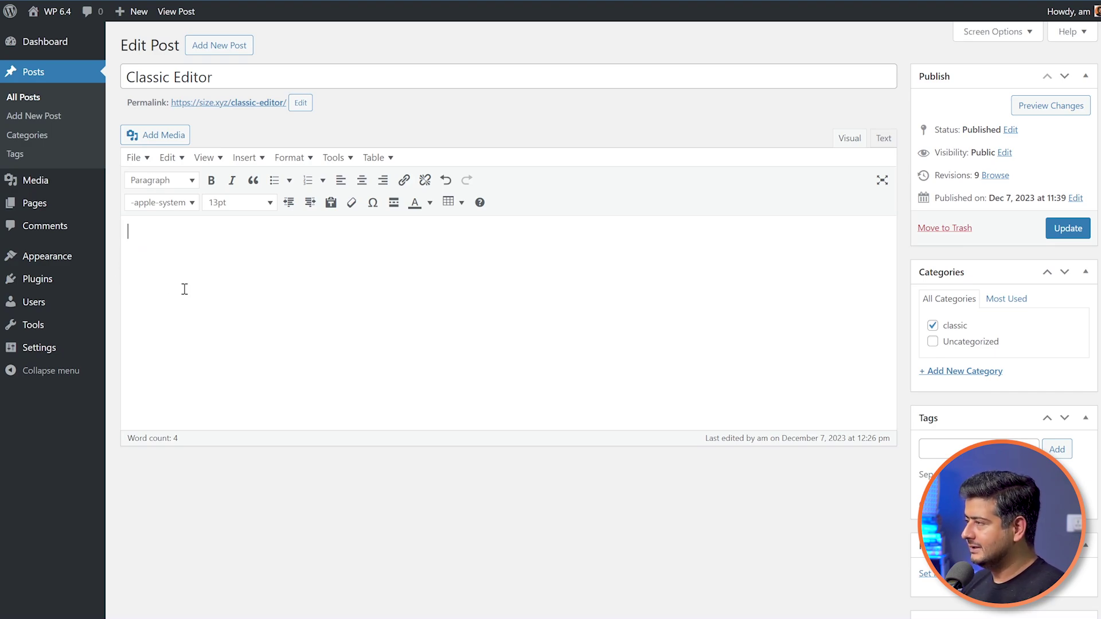
# Enter "This is a sentence" as the post's body text and set its font size to 10pt
pyautogui.write('This is a sen')
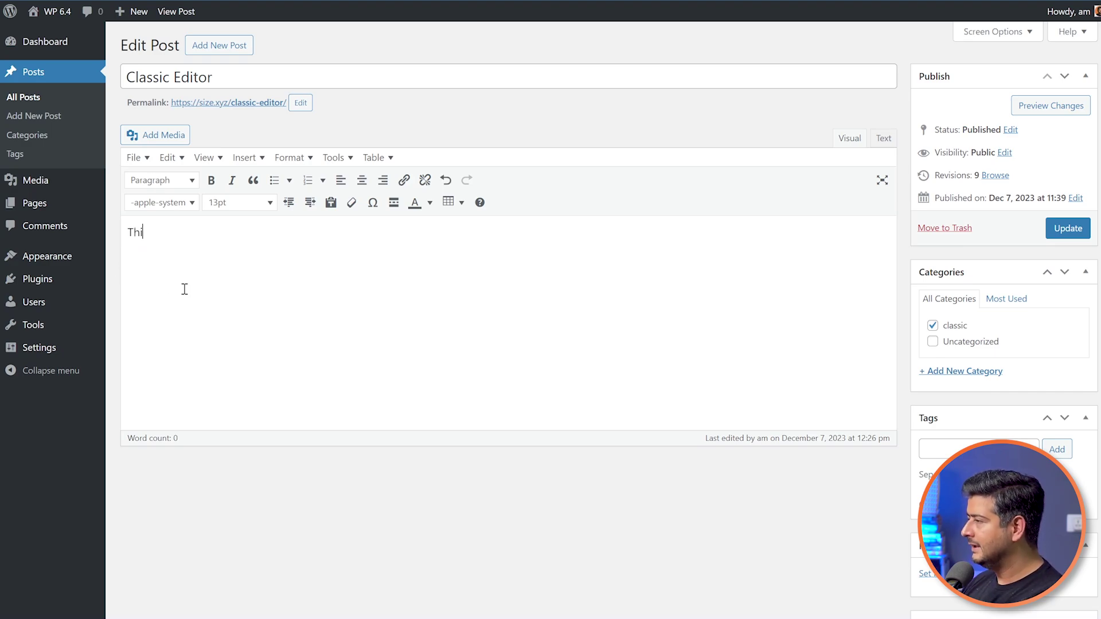
pyautogui.write('tence')
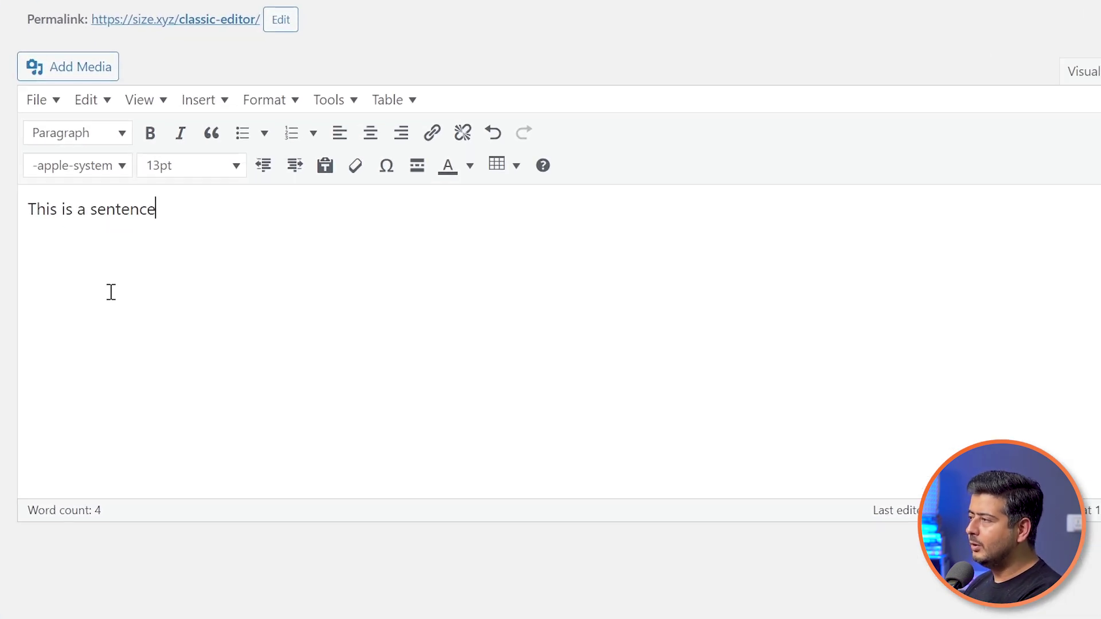
pyautogui.hotkey('ctrl', 'a')
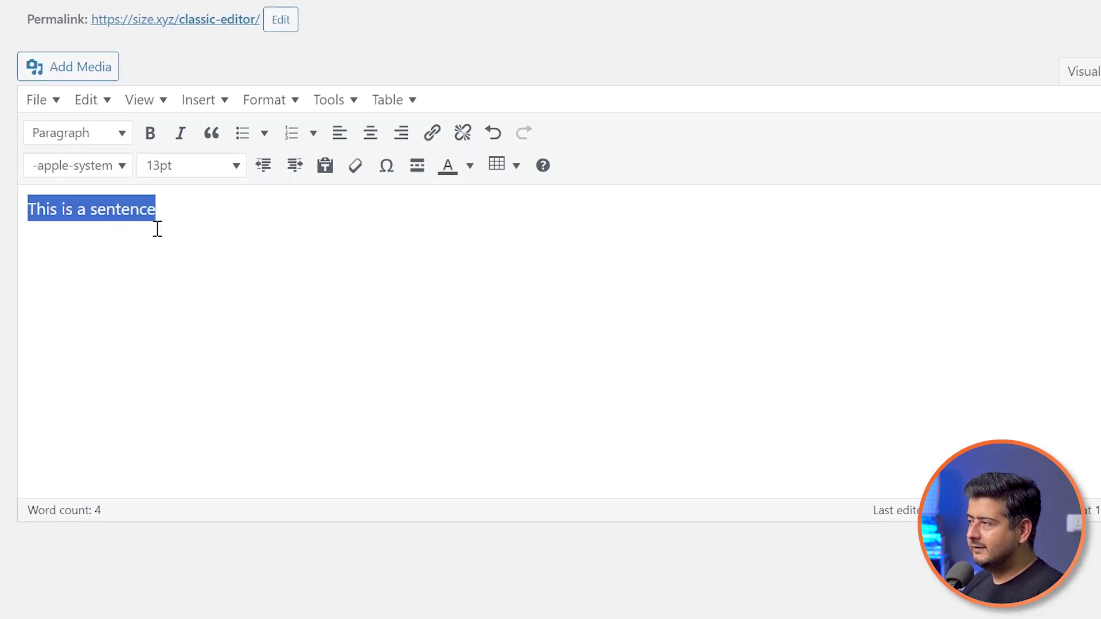
pyautogui.click(233, 176)
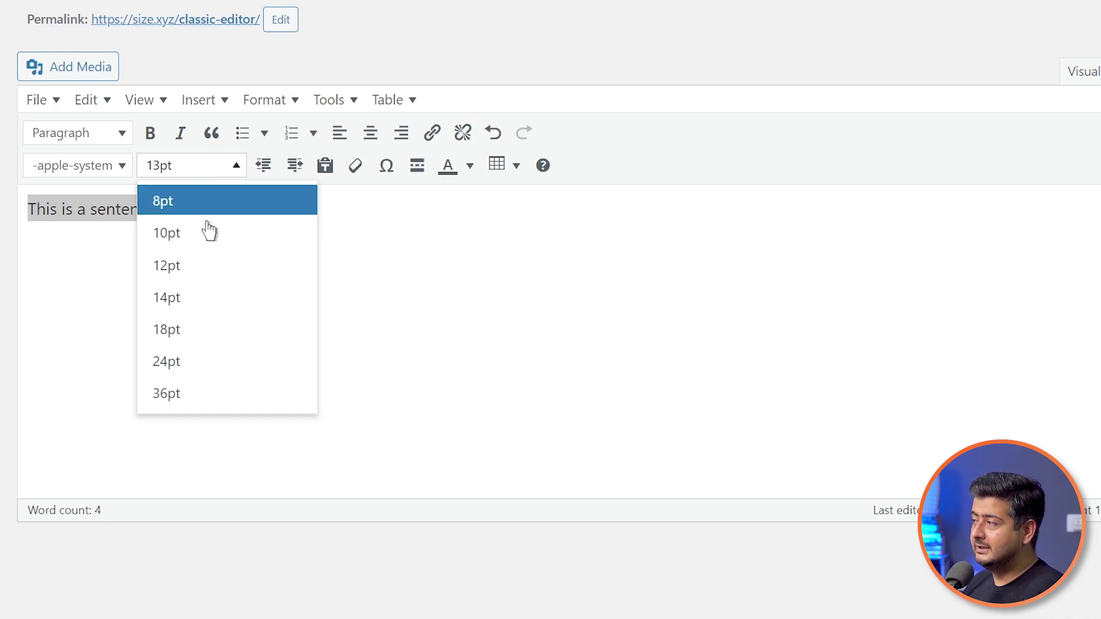
pyautogui.click(206, 234)
# Increase the sentence's font size to 12pt and finally 18pt, and update the post
pyautogui.click(231, 182)
pyautogui.click(210, 264)
pyautogui.click(233, 176)
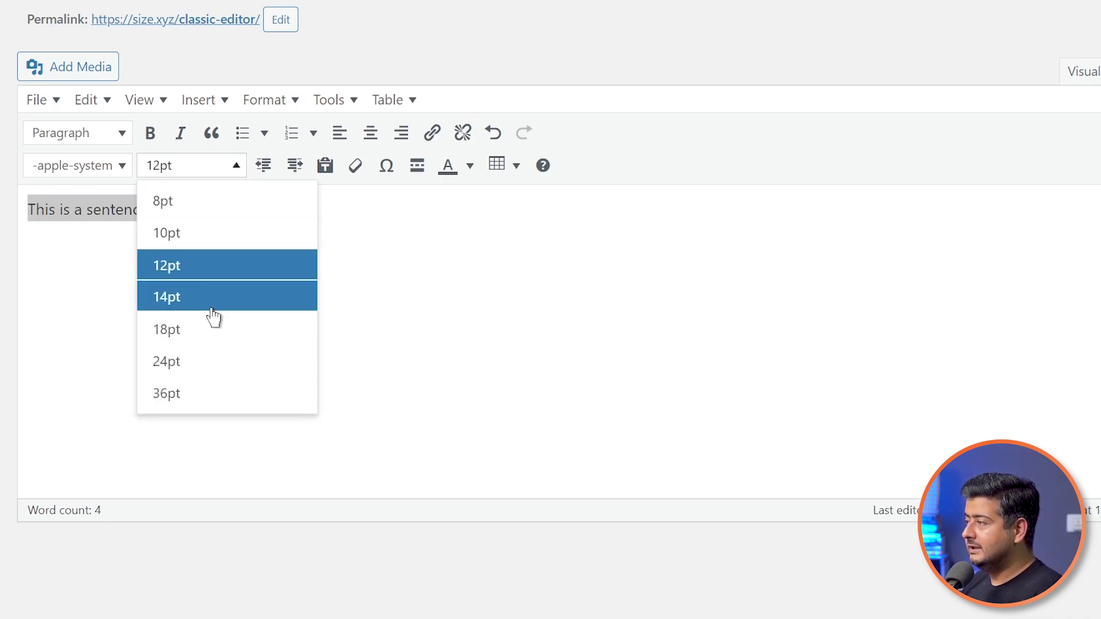
pyautogui.click(209, 327)
pyautogui.click(292, 283)
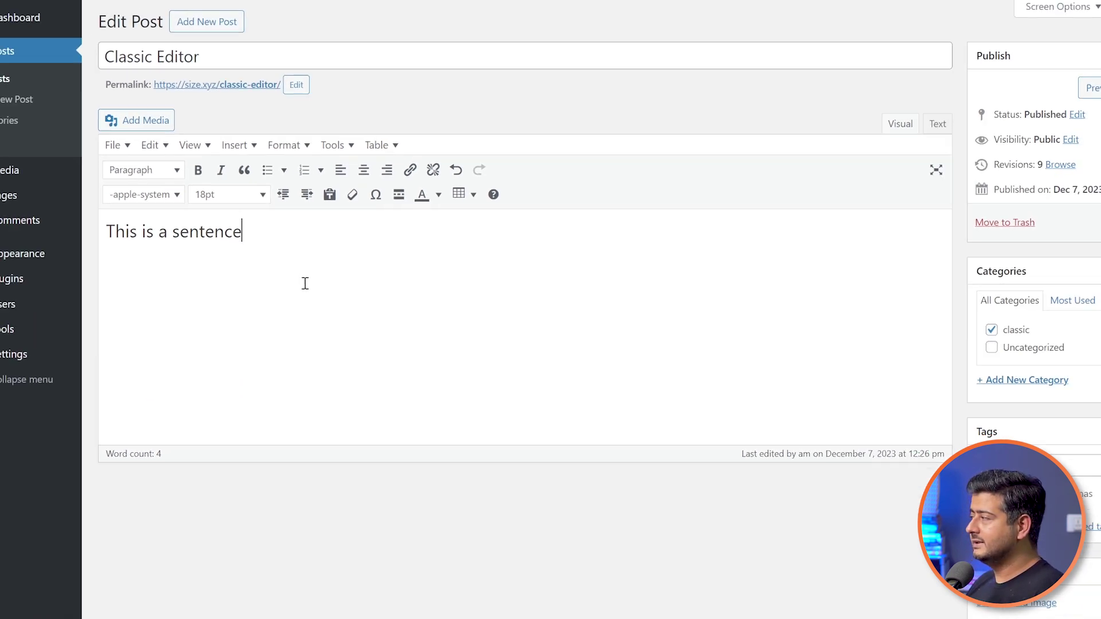
pyautogui.click(1100, 222)
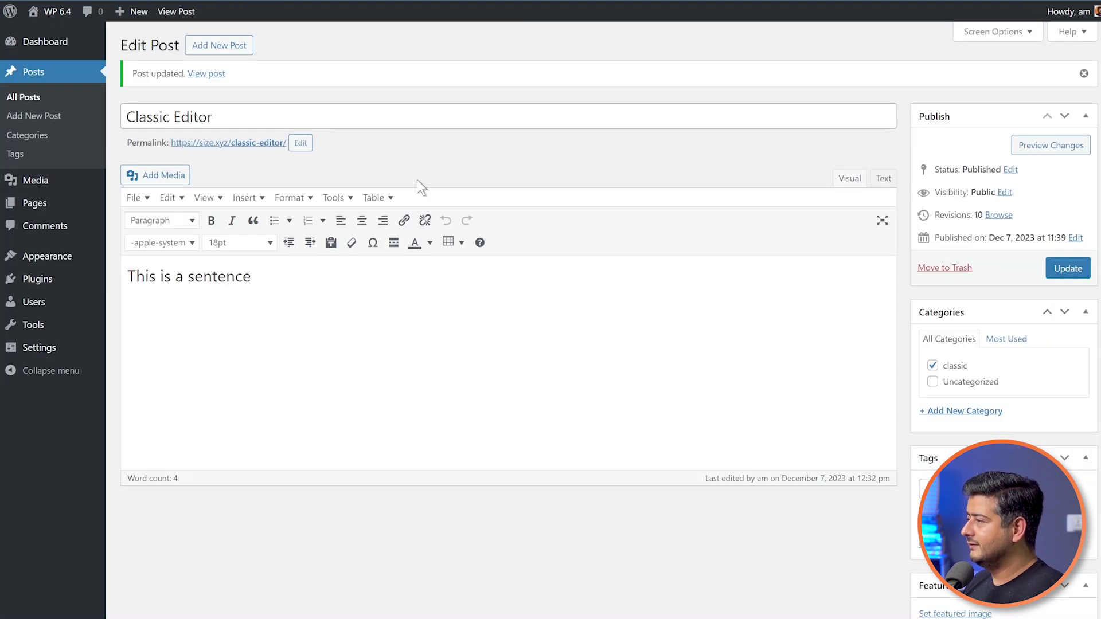
# Set the sentence's font size to 36pt, update the post, and reload its published page
pyautogui.moveTo(256, 276); pyautogui.dragTo(103, 273)
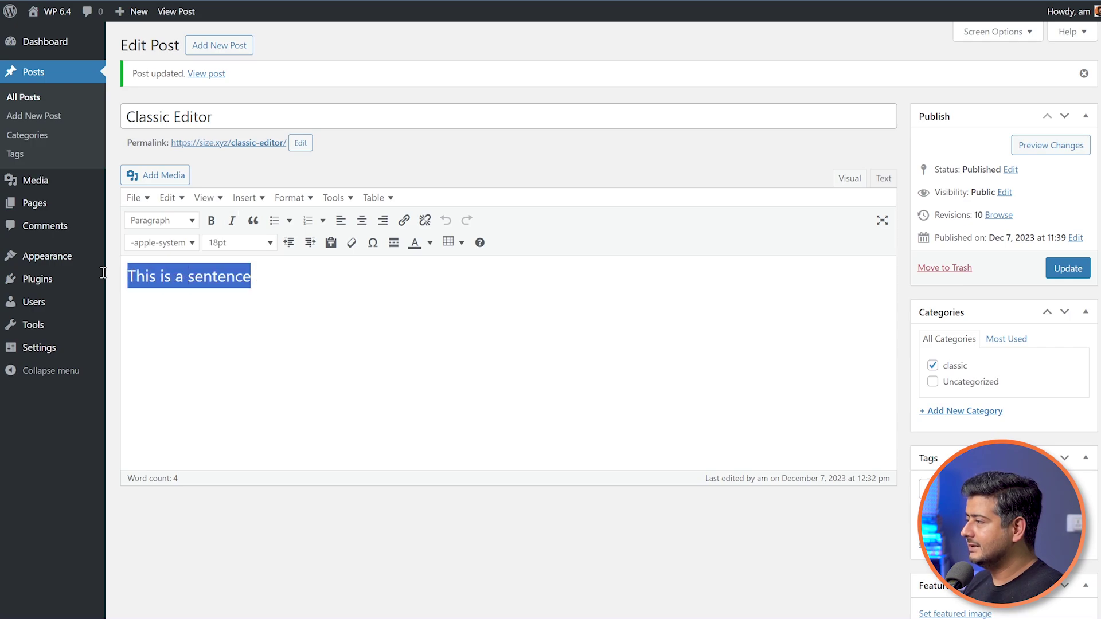
pyautogui.click(243, 243)
pyautogui.click(250, 398)
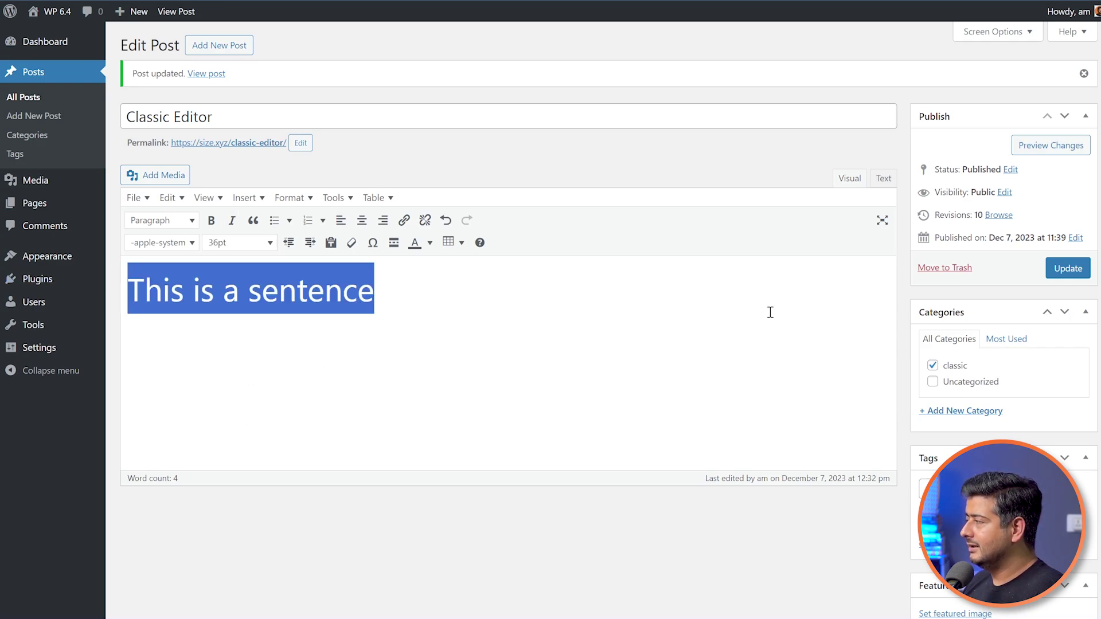
pyautogui.click(1069, 268)
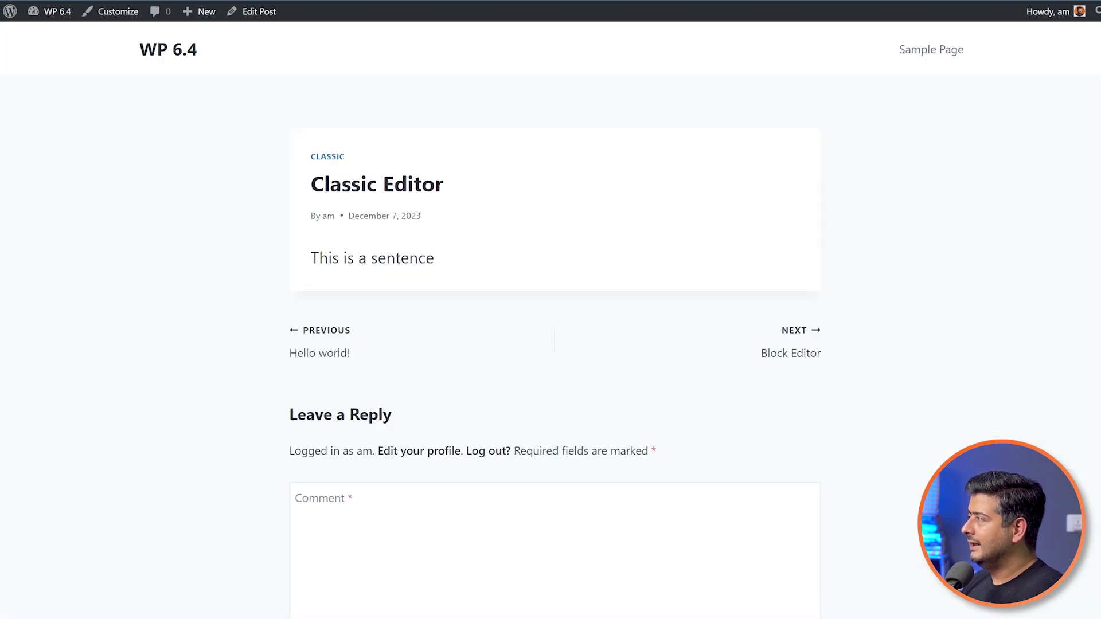
pyautogui.press('F5')
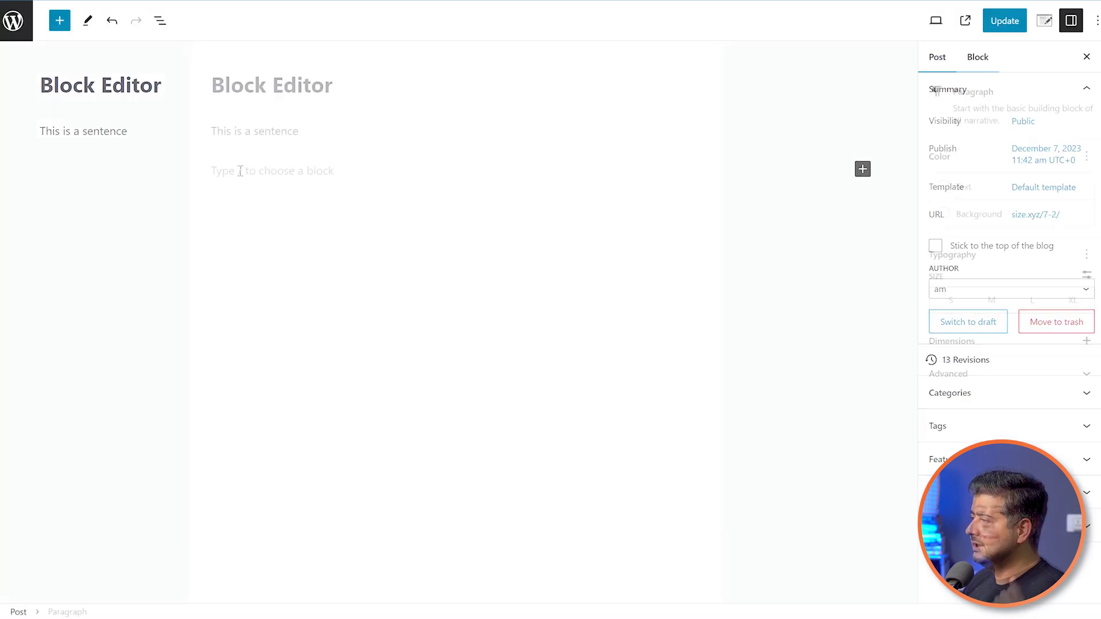
# Insert a Classic Paragraph block below the existing paragraph in the Block Editor post
pyautogui.click(241, 172)
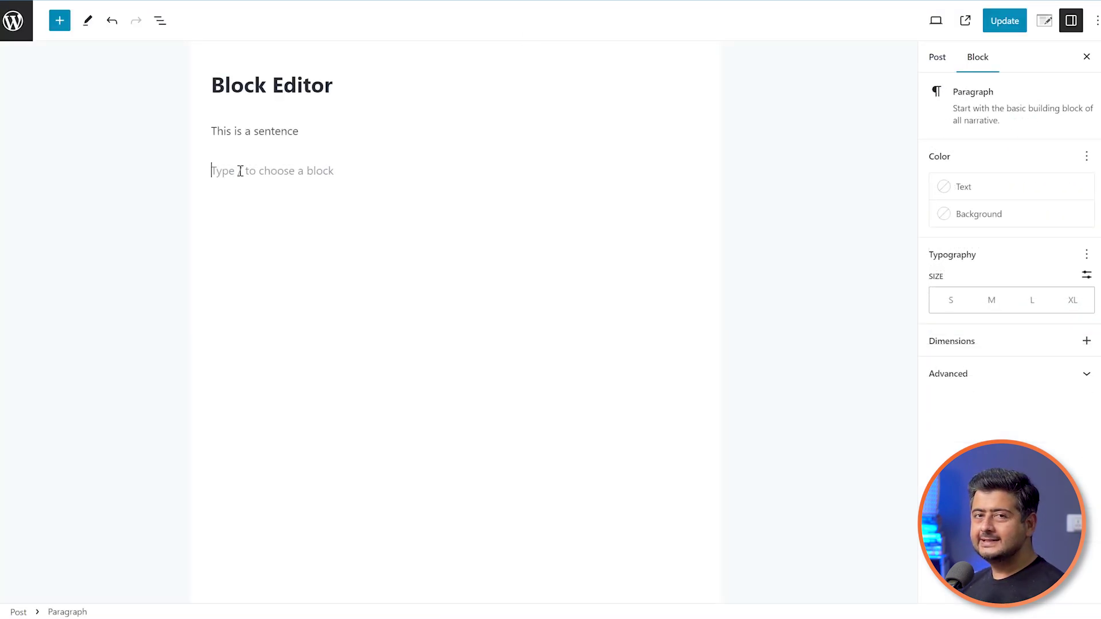
pyautogui.click(241, 131)
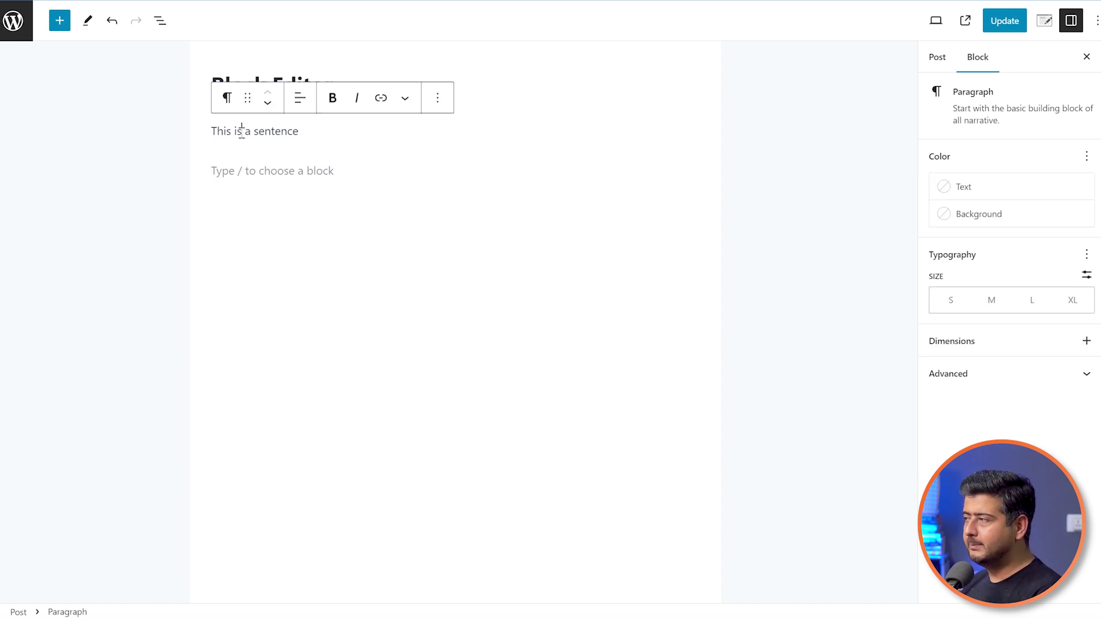
pyautogui.click(252, 173)
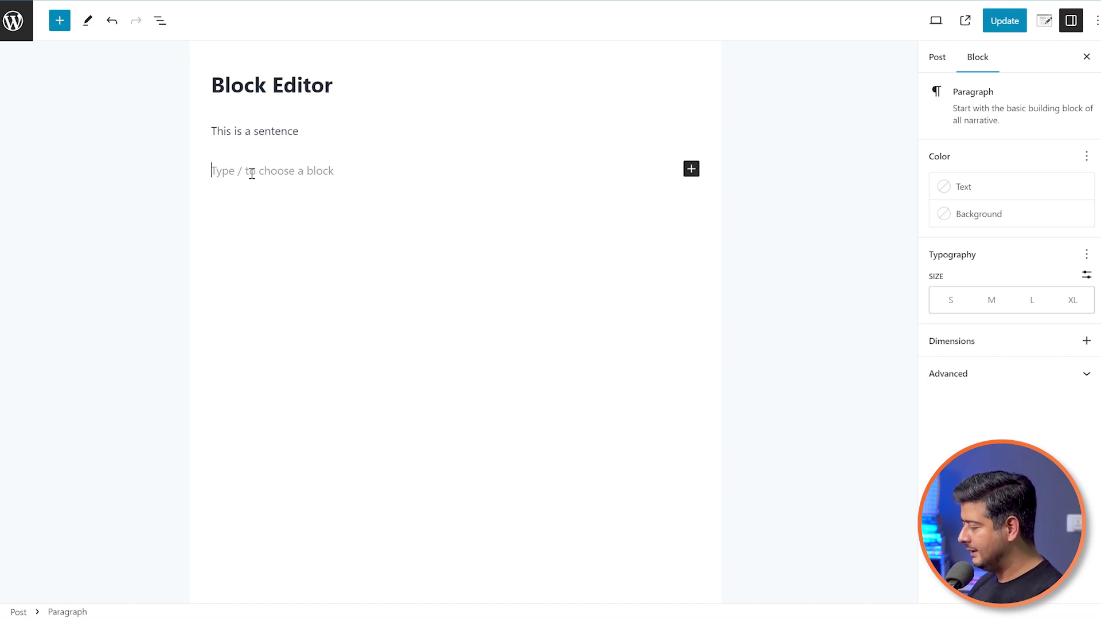
pyautogui.write('/class')
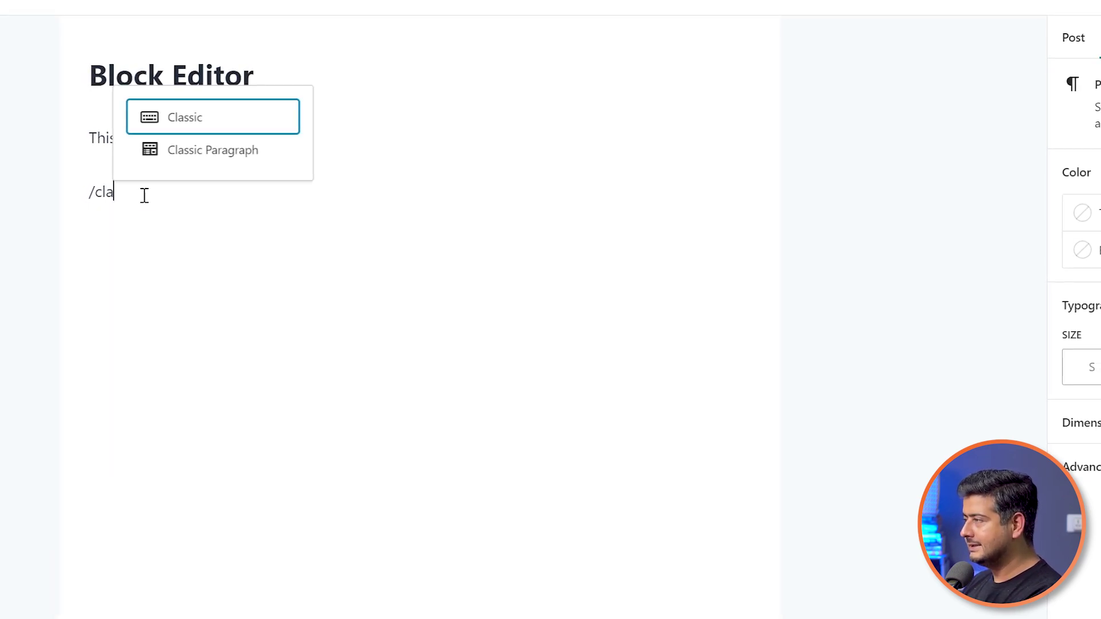
pyautogui.click(194, 158)
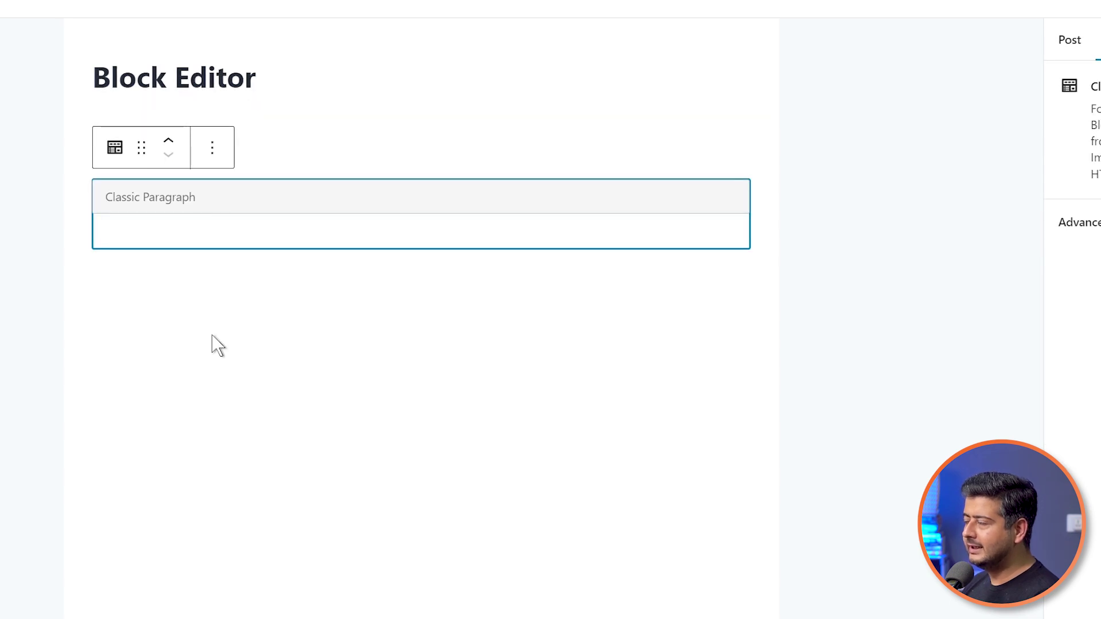
# Enter "This is a new sentence" in the Classic Paragraph block
pyautogui.click(232, 239)
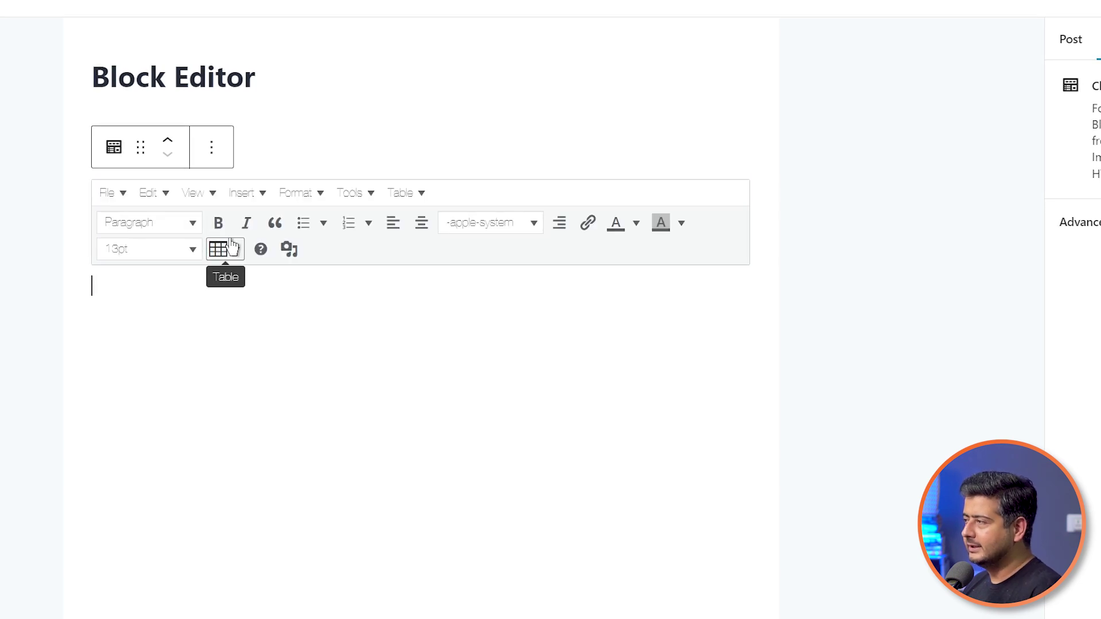
pyautogui.write('This is a new sentence')
pyautogui.click(236, 309)
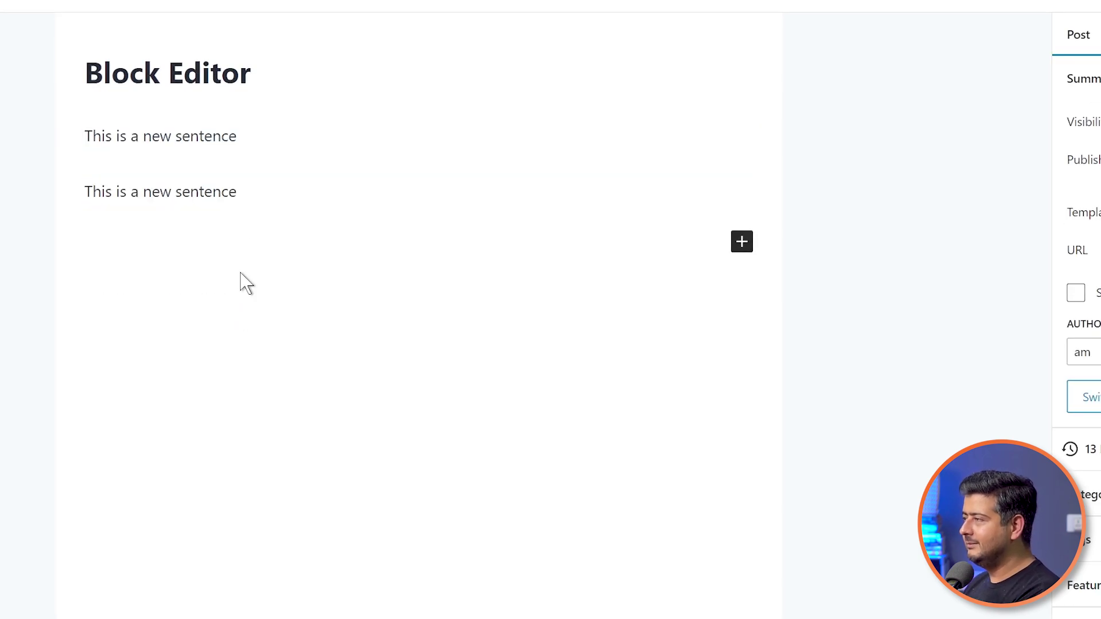
# Enlarge the font size of the Classic Paragraph block's sentence, update the post, and reload its published page
pyautogui.click(251, 199)
pyautogui.moveTo(247, 287); pyautogui.dragTo(84, 287)
pyautogui.click(147, 249)
pyautogui.click(158, 390)
pyautogui.click(1005, 21)
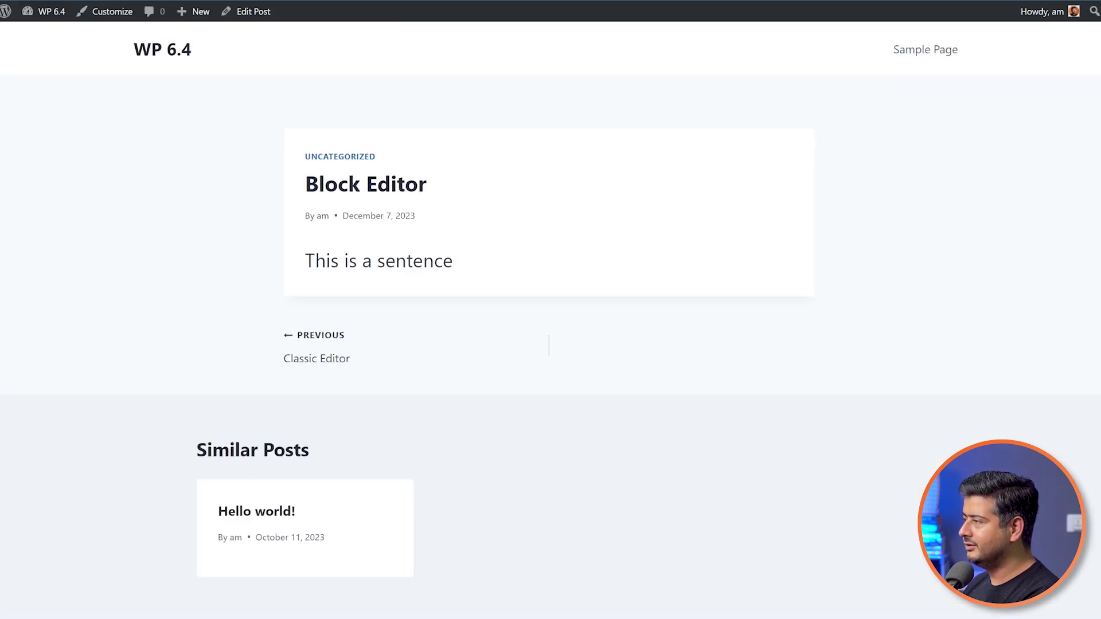
pyautogui.press('F5')
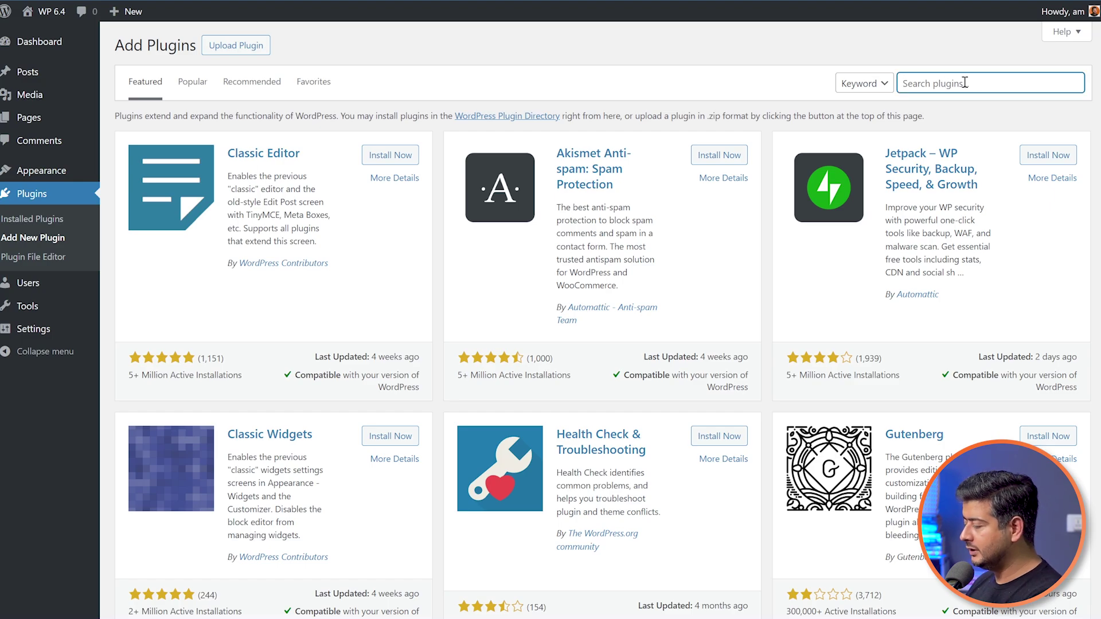
# Search the plugin directory for "wpcode", and install and activate the WPCode plugin
pyautogui.write('wpcode')
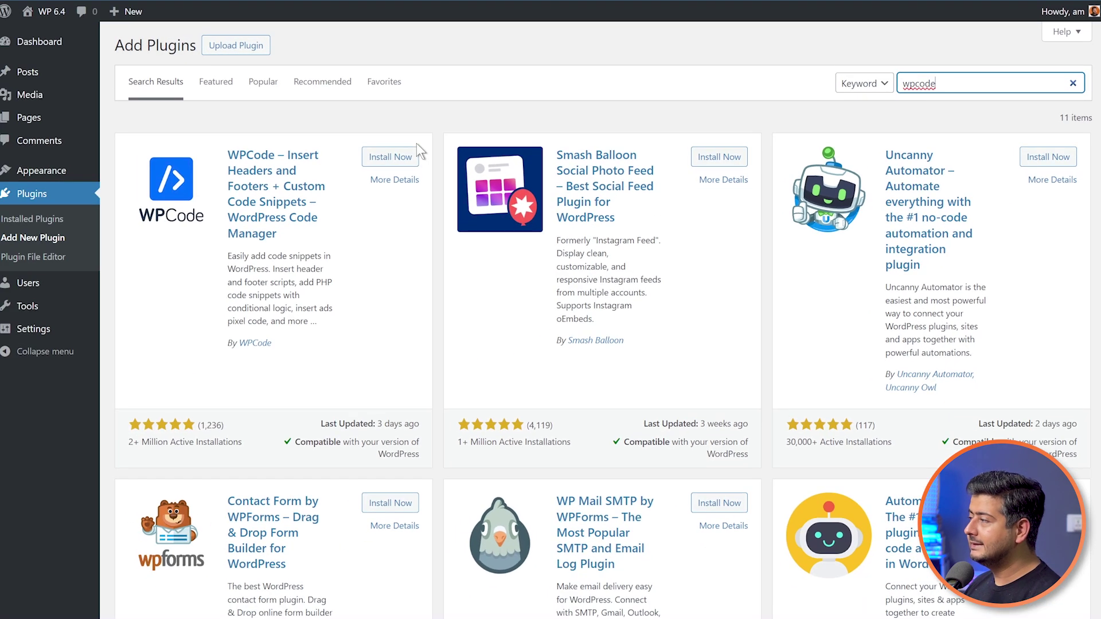
pyautogui.click(414, 150)
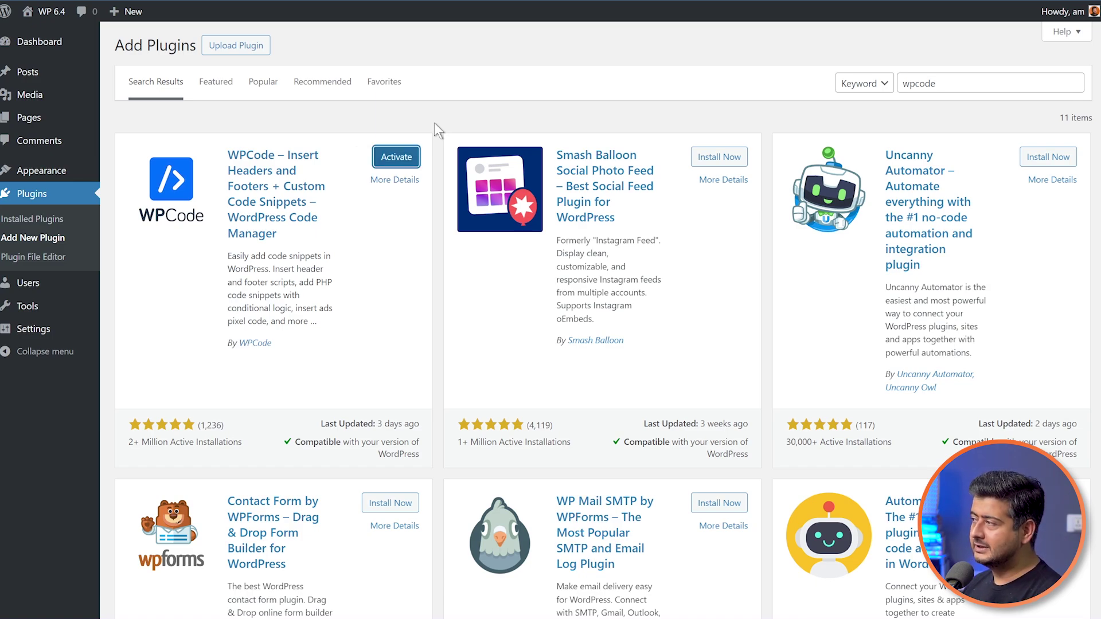
pyautogui.click(395, 158)
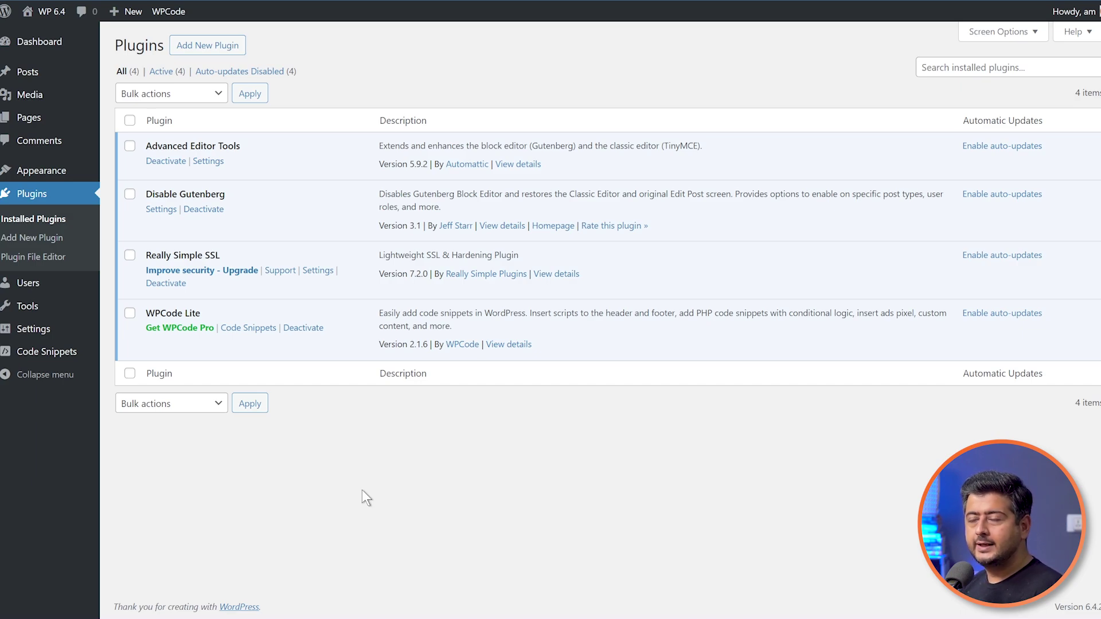
# Create a new custom code snippet in WPCode, starting from the blank Add Your Custom Code template
pyautogui.moveTo(26, 361)
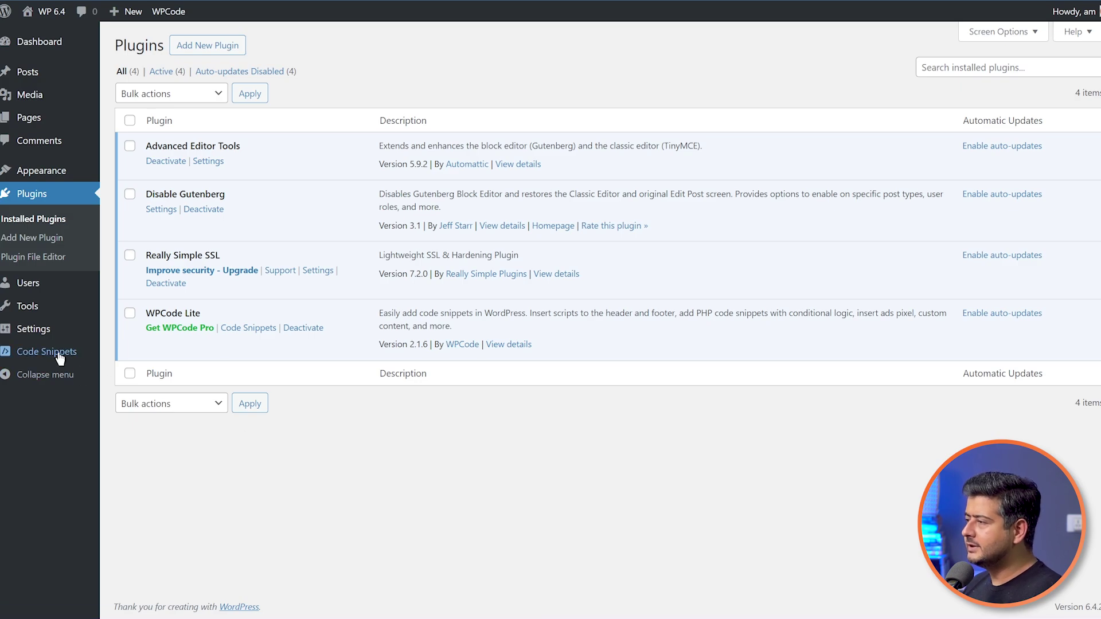
pyautogui.moveTo(60, 358)
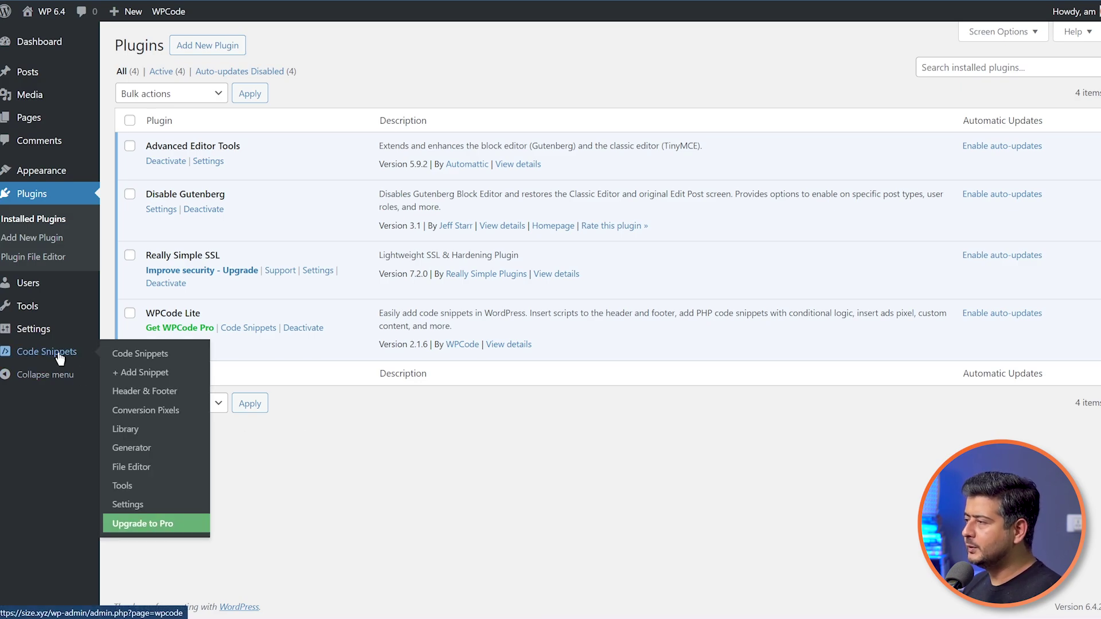
pyautogui.click(164, 376)
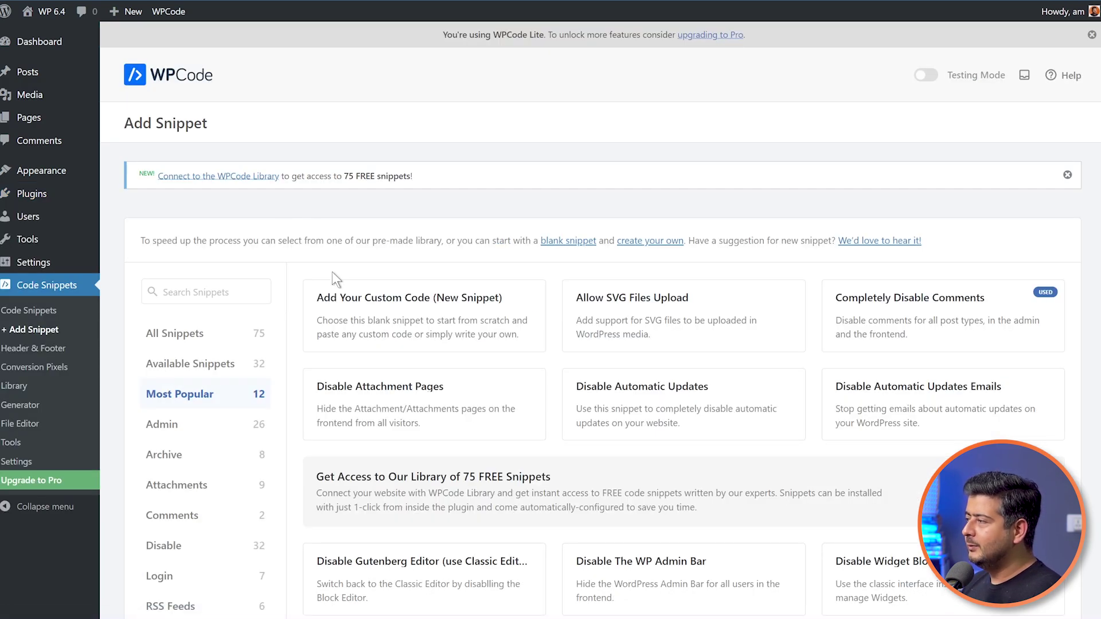
pyautogui.moveTo(327, 322)
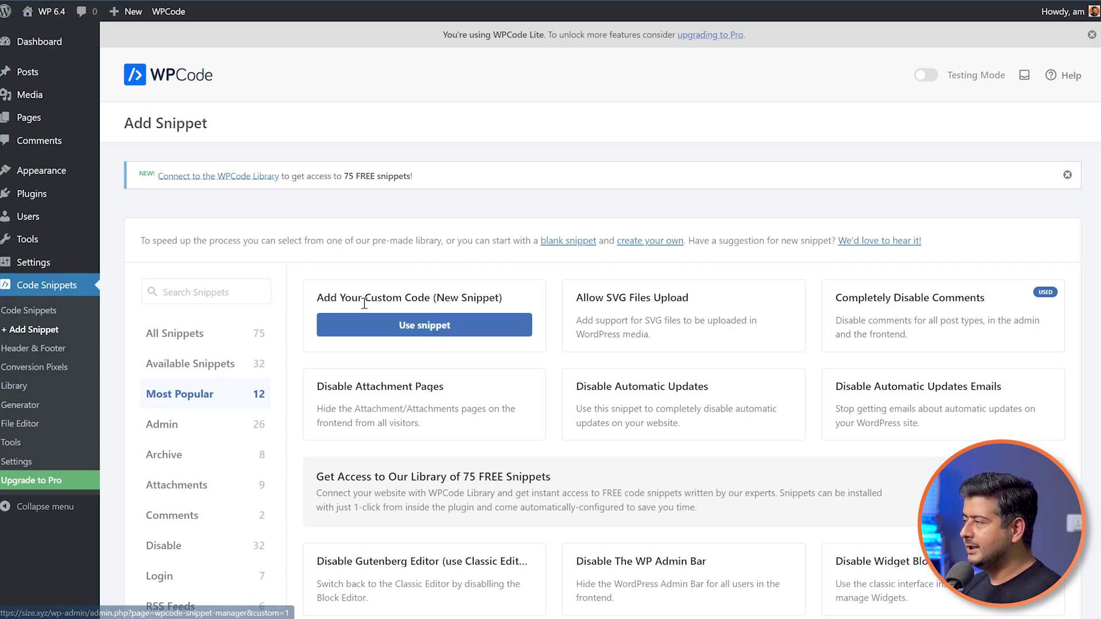
pyautogui.click(463, 331)
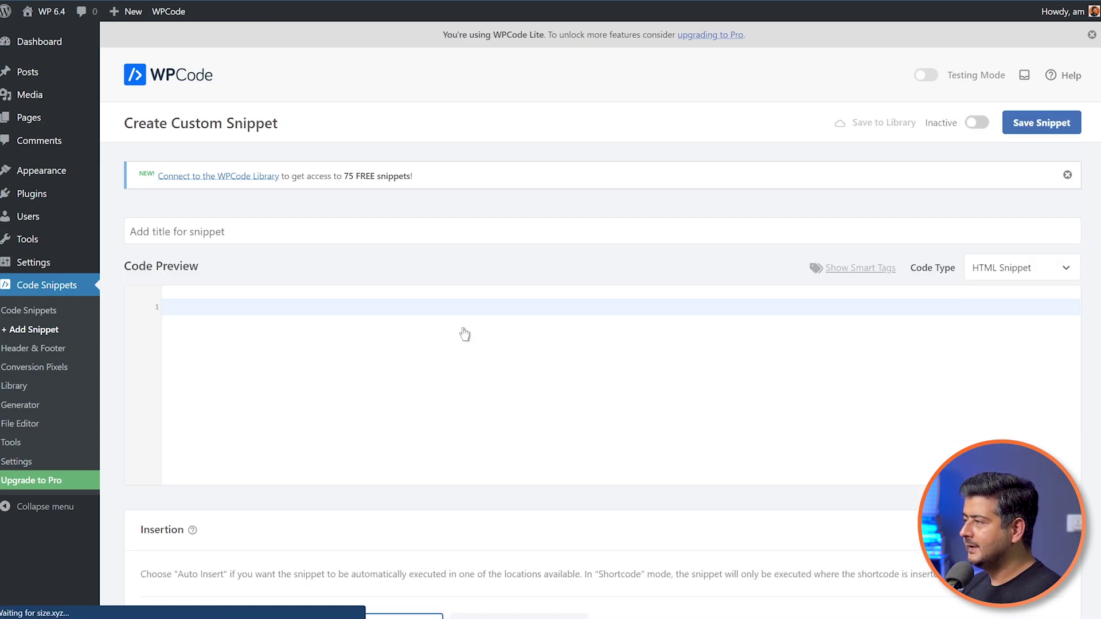
# Title the snippet "Big Font Size" and set its code type to CSS Snippet
pyautogui.click(526, 236)
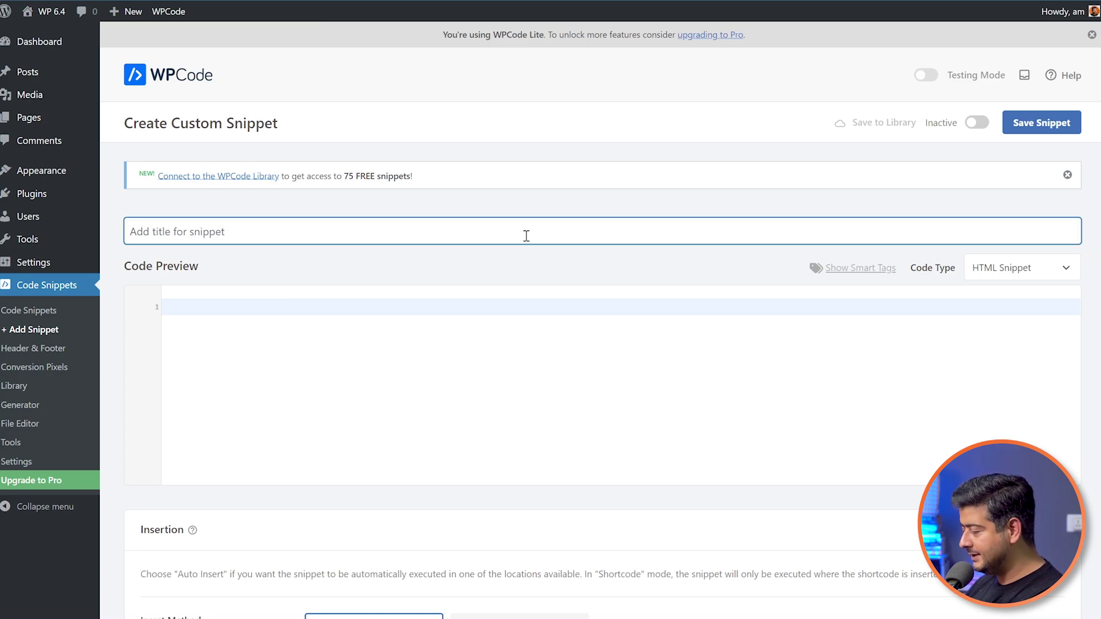
pyautogui.write('Big Font ')
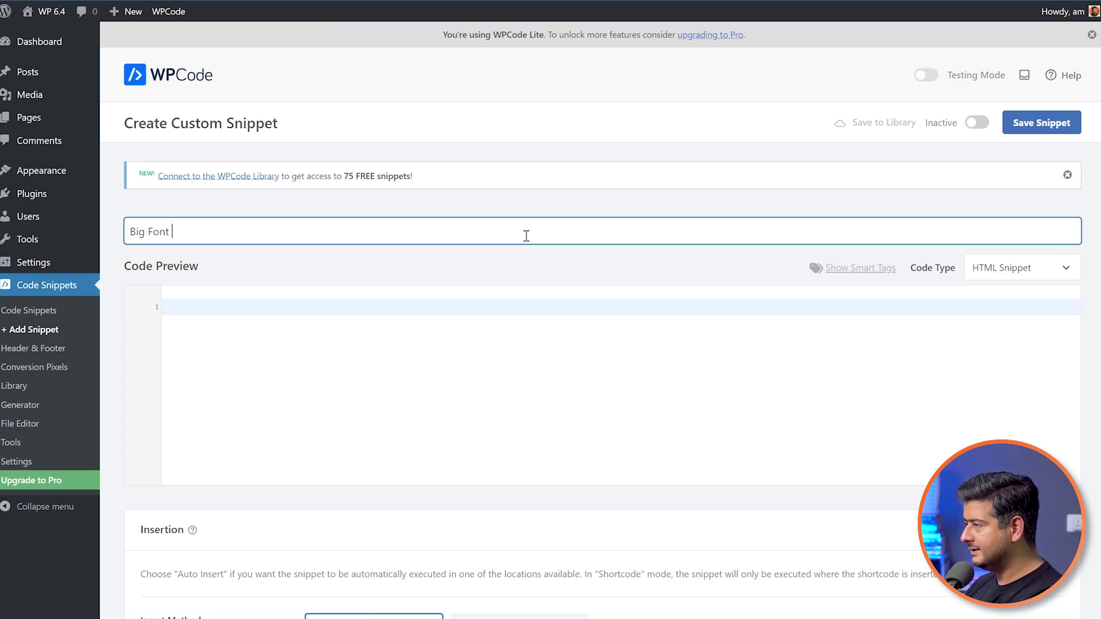
pyautogui.write('Size')
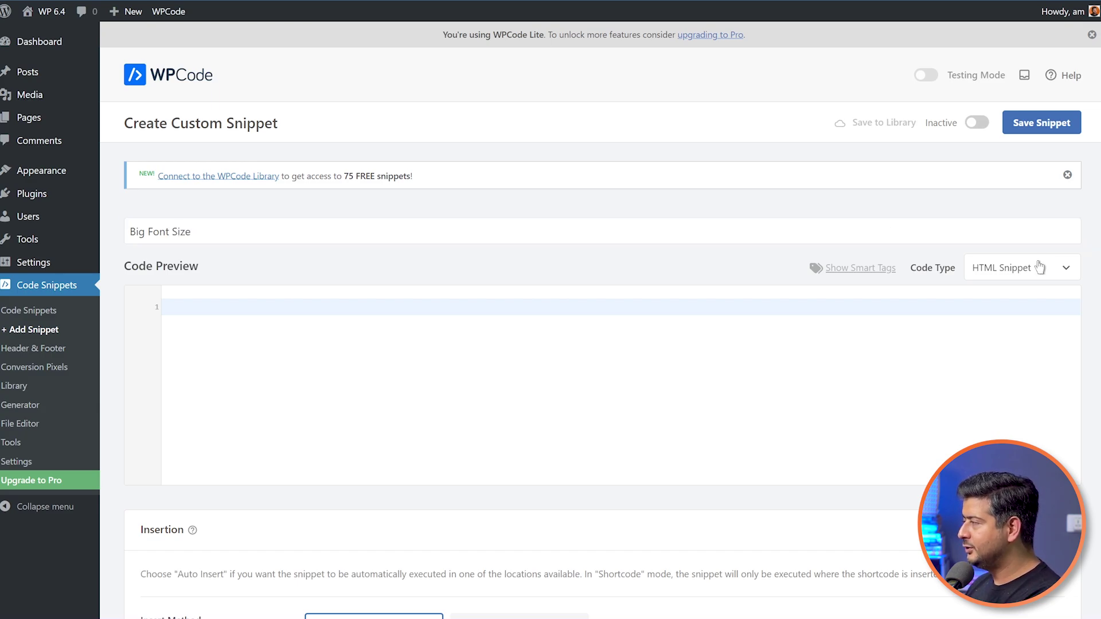
pyautogui.click(1038, 273)
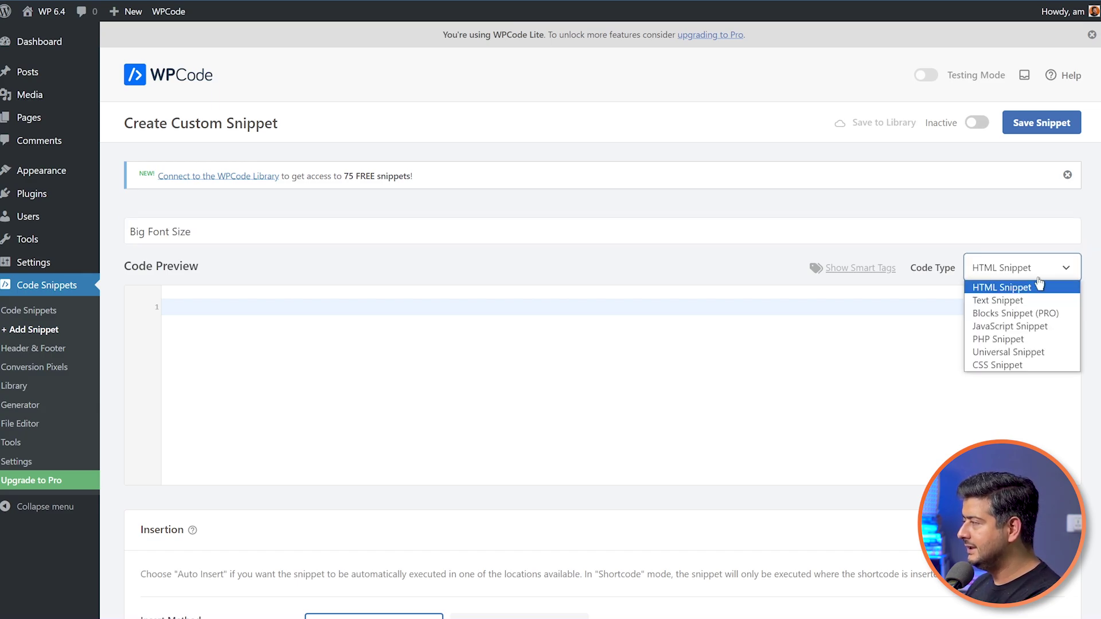
pyautogui.click(1035, 366)
# Enter the CSS rule p { font-size:36px; } as the snippet's code, and activate and save the snippet
pyautogui.click(605, 310)
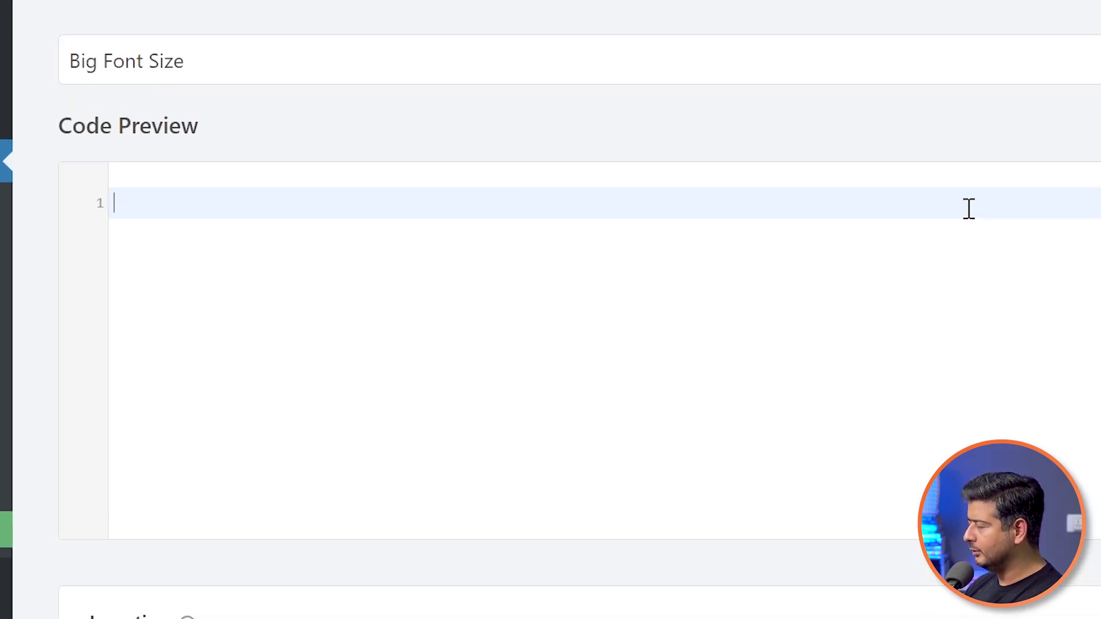
pyautogui.write('p {')
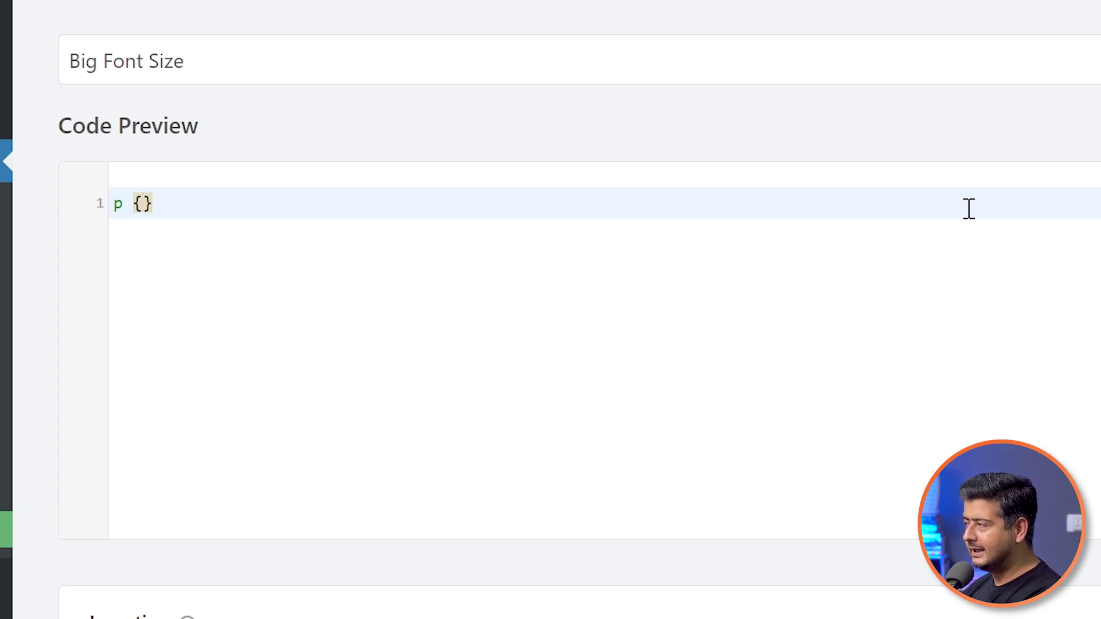
pyautogui.press('Return')
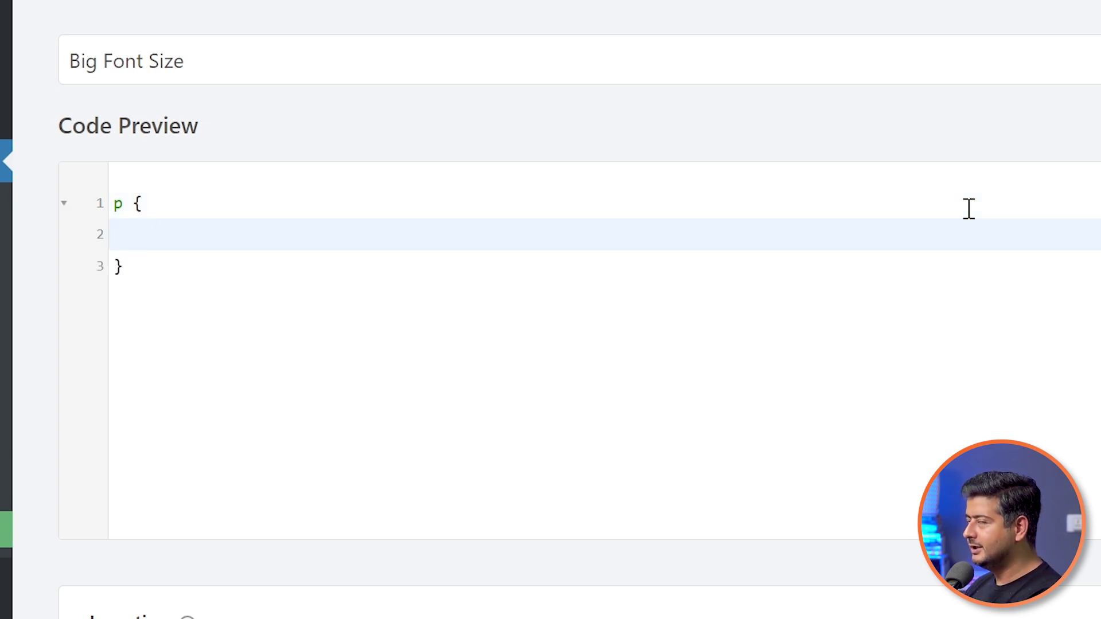
pyautogui.write('font-')
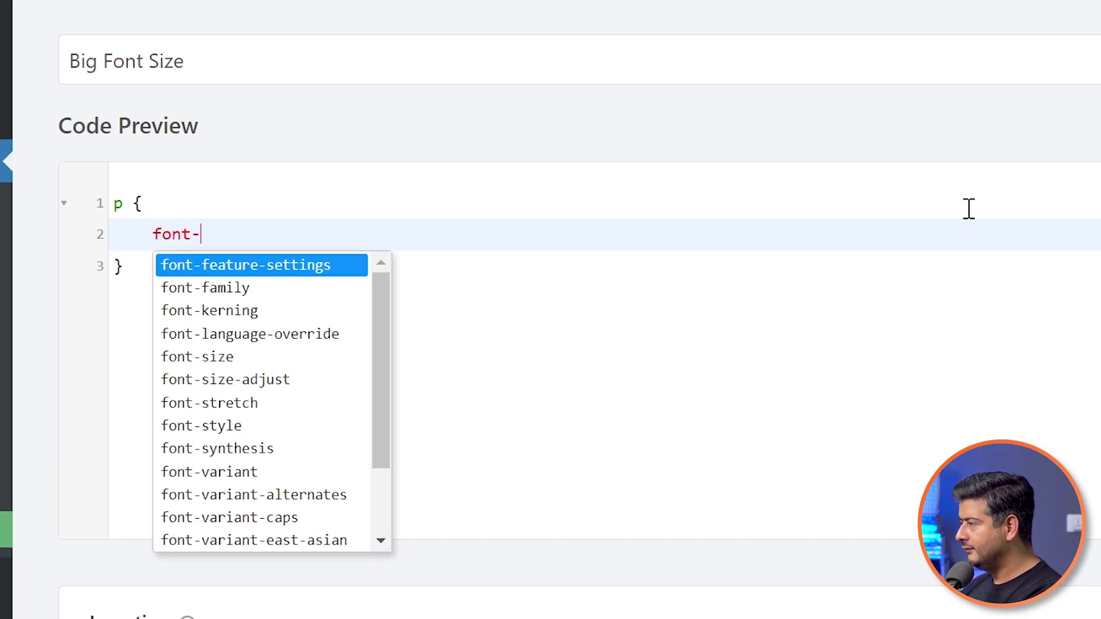
pyautogui.write('siz')
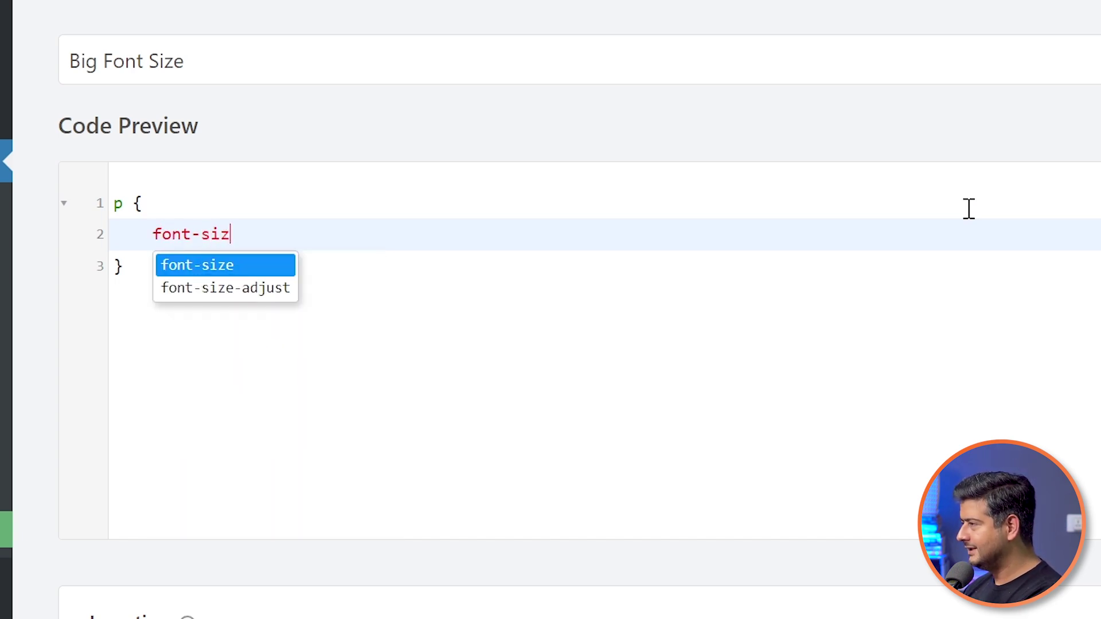
pyautogui.write('e:')
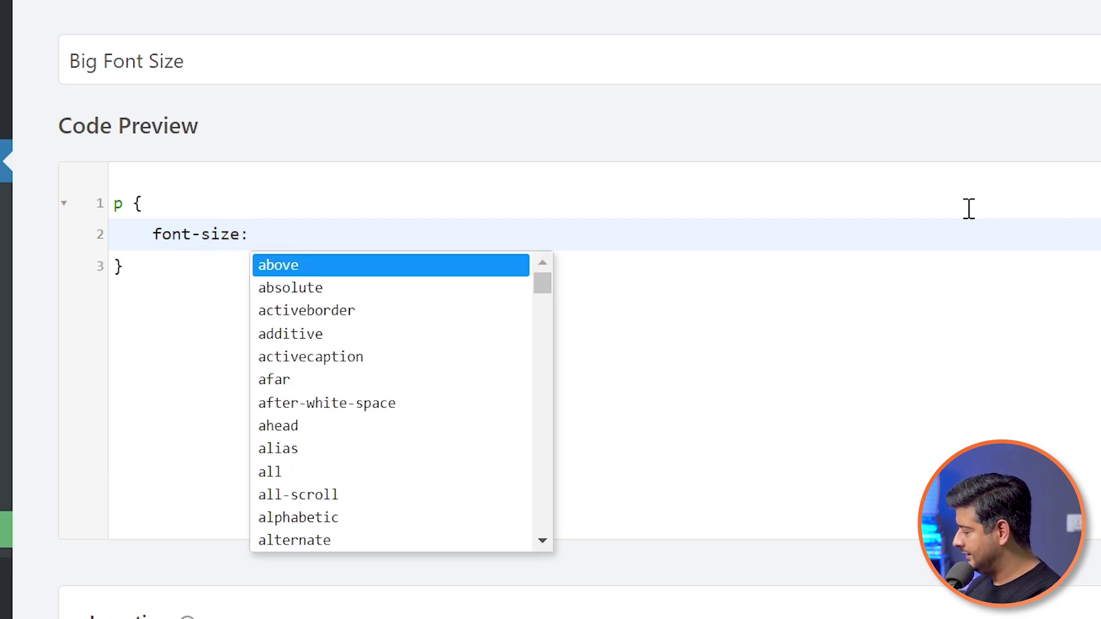
pyautogui.write('36px;')
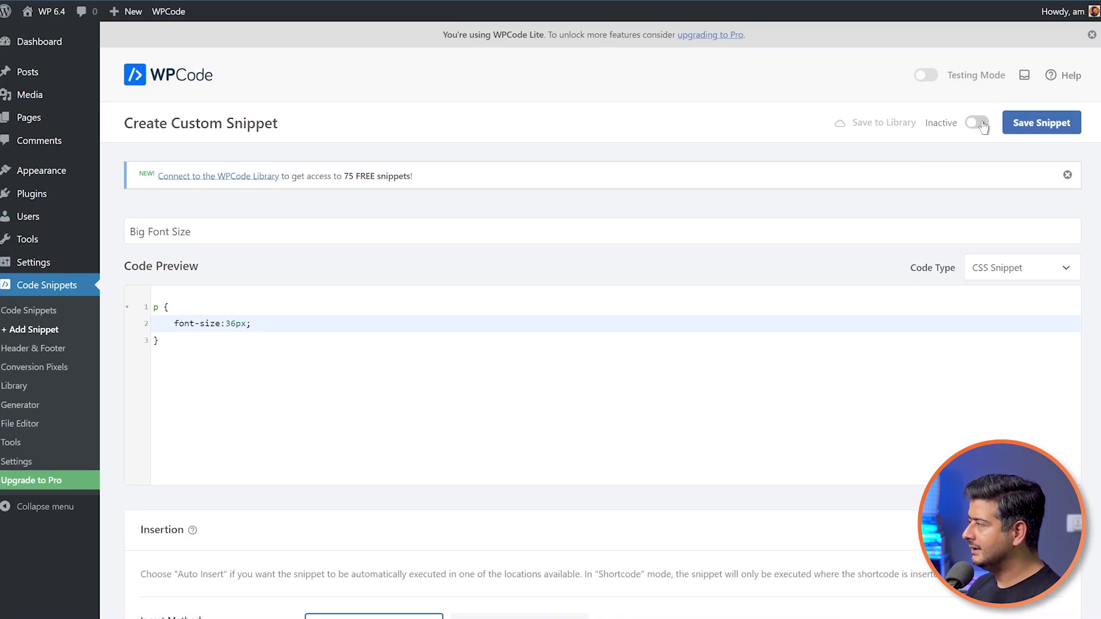
pyautogui.click(929, 128)
pyautogui.click(1059, 126)
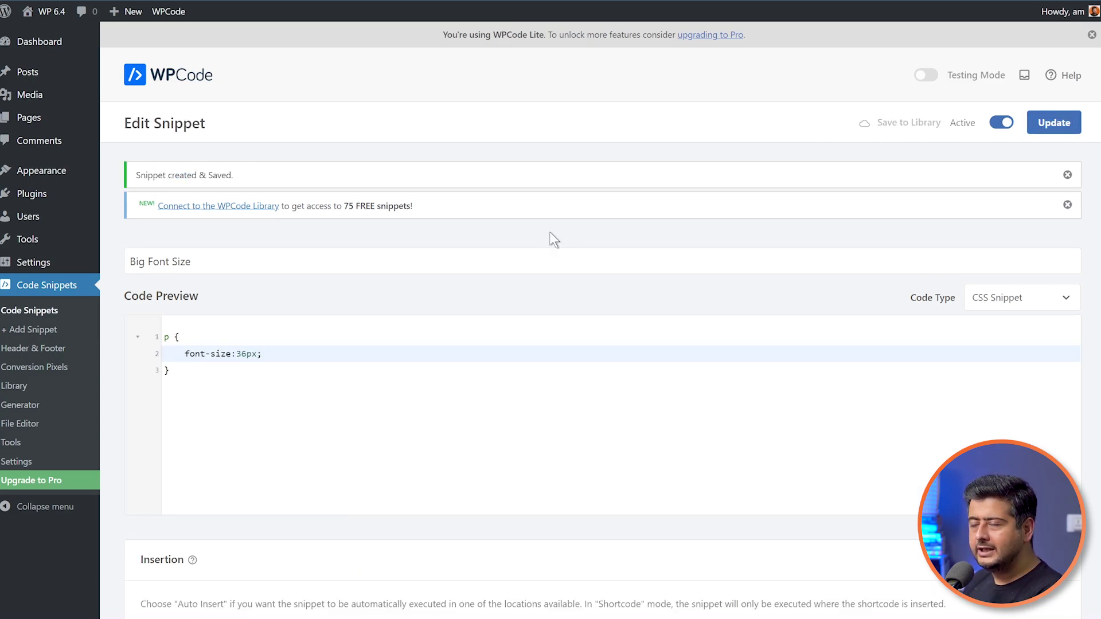
# Review the saved snippet's insertion, device type, and smart conditional logic settings
pyautogui.scroll(-5, 567, 242)
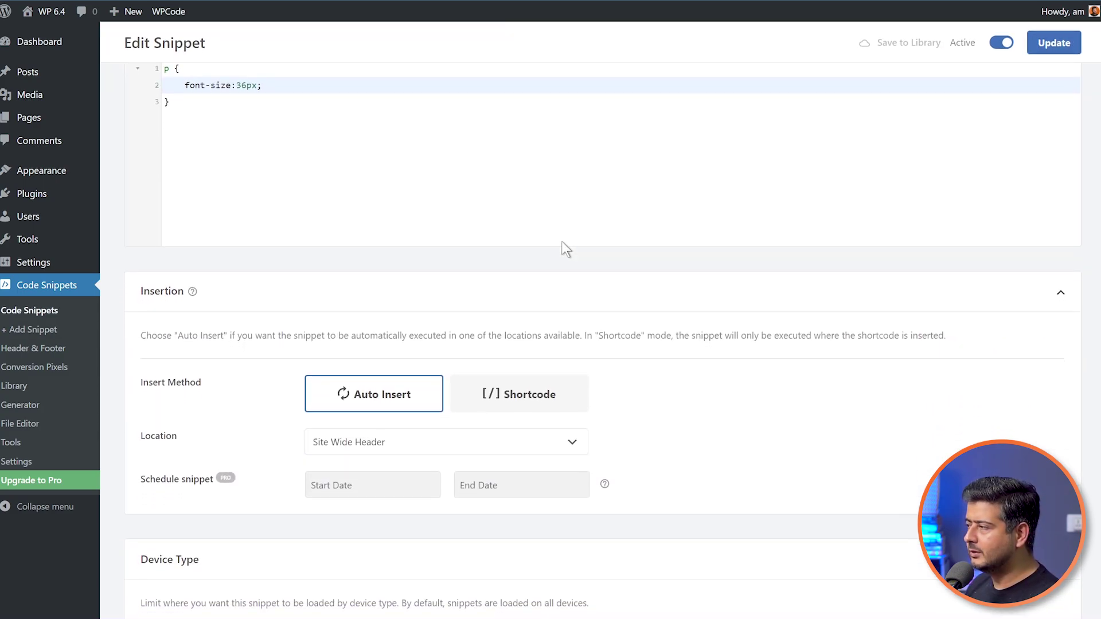
pyautogui.scroll(-4, 546, 374)
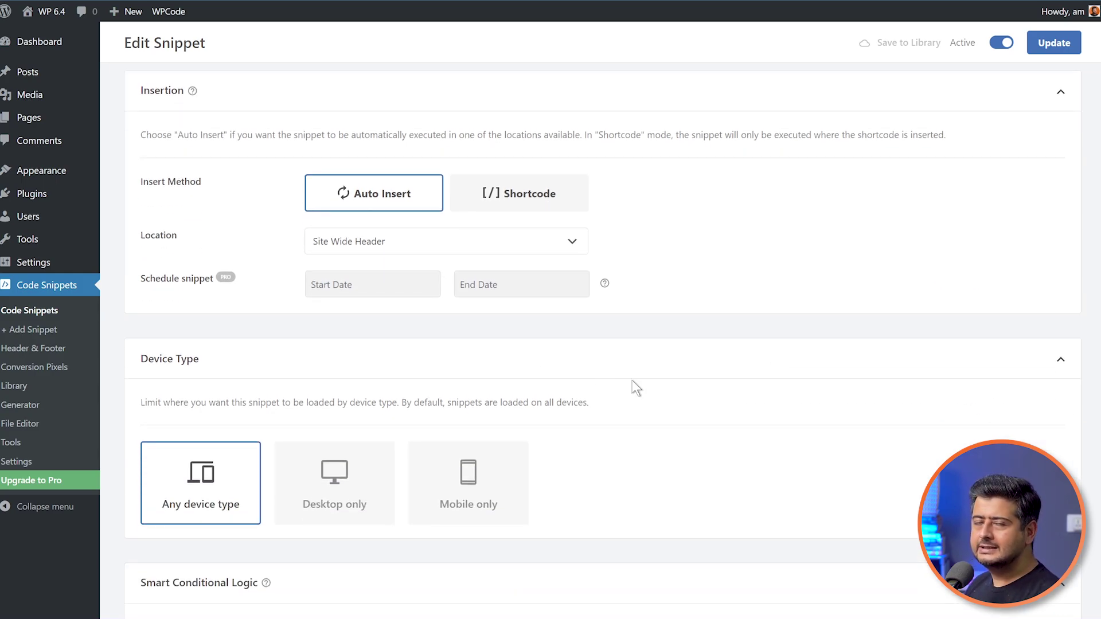
pyautogui.scroll(-5, 751, 380)
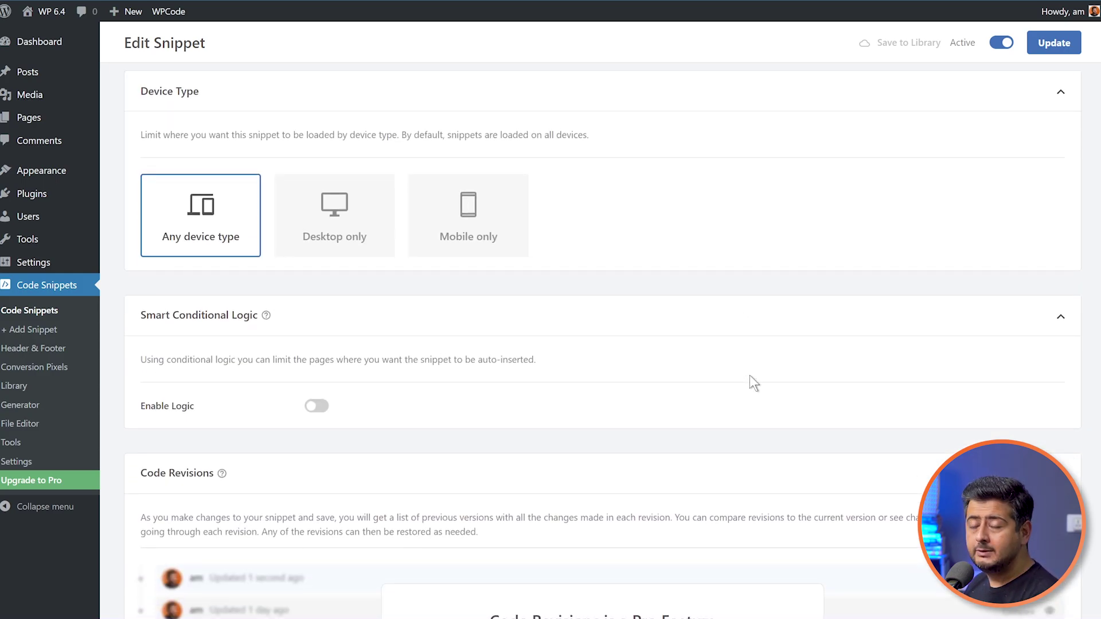
pyautogui.scroll(-3, 755, 374)
pyautogui.scroll(7, 841, 380)
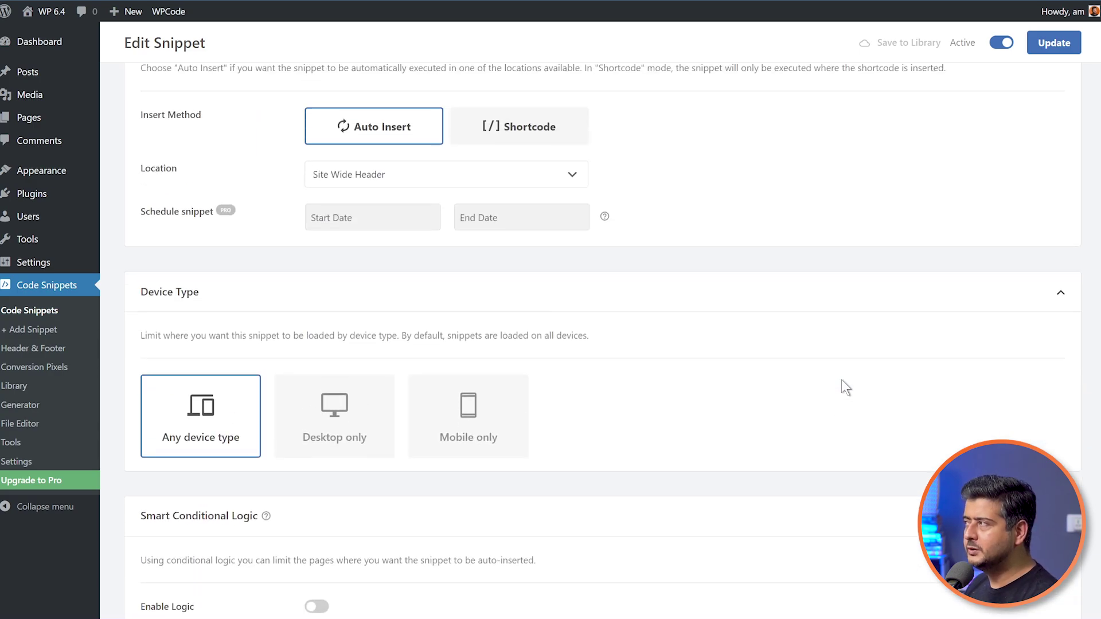
pyautogui.scroll(6, 842, 388)
pyautogui.scroll(4, 838, 376)
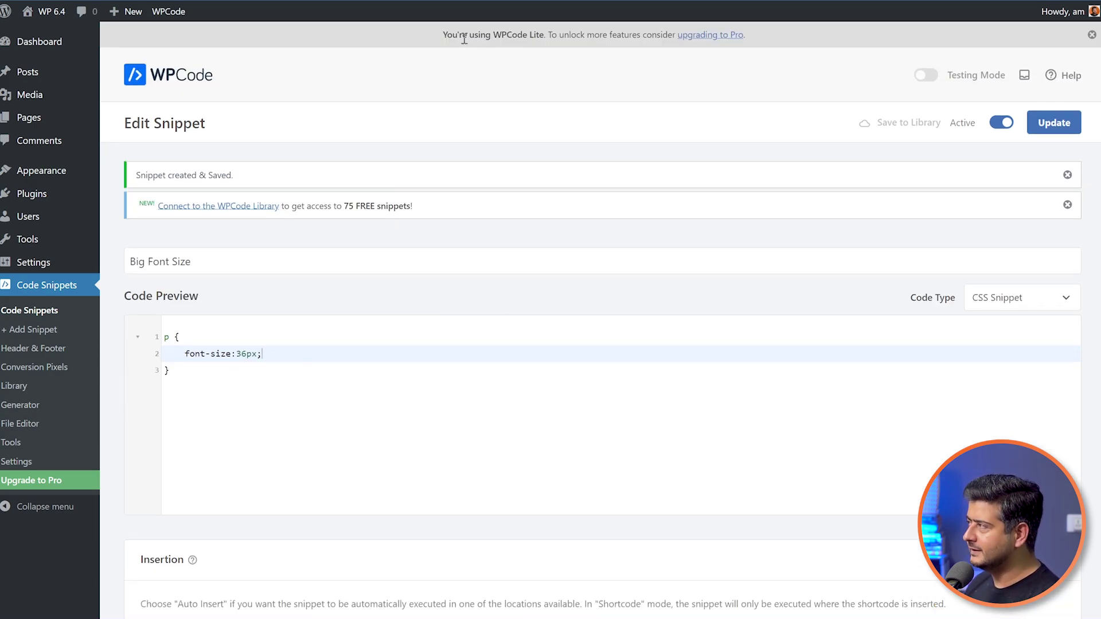
# Return to the "Block Editor" post, convert its invalid block to a Classic block, and delete that block
pyautogui.click(689, 0)
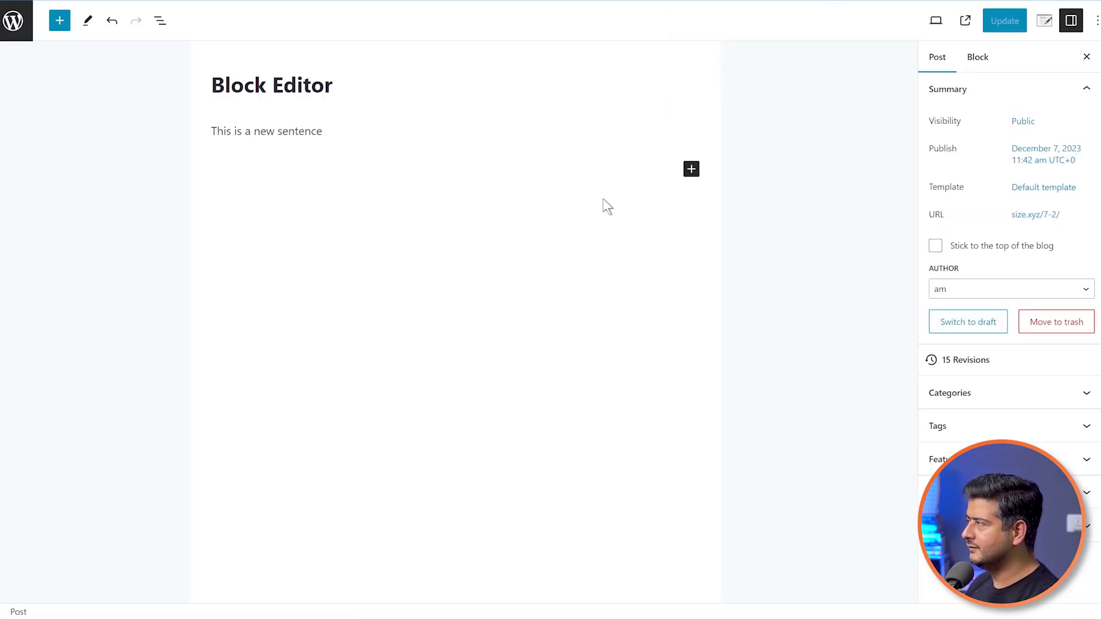
pyautogui.click(823, 1)
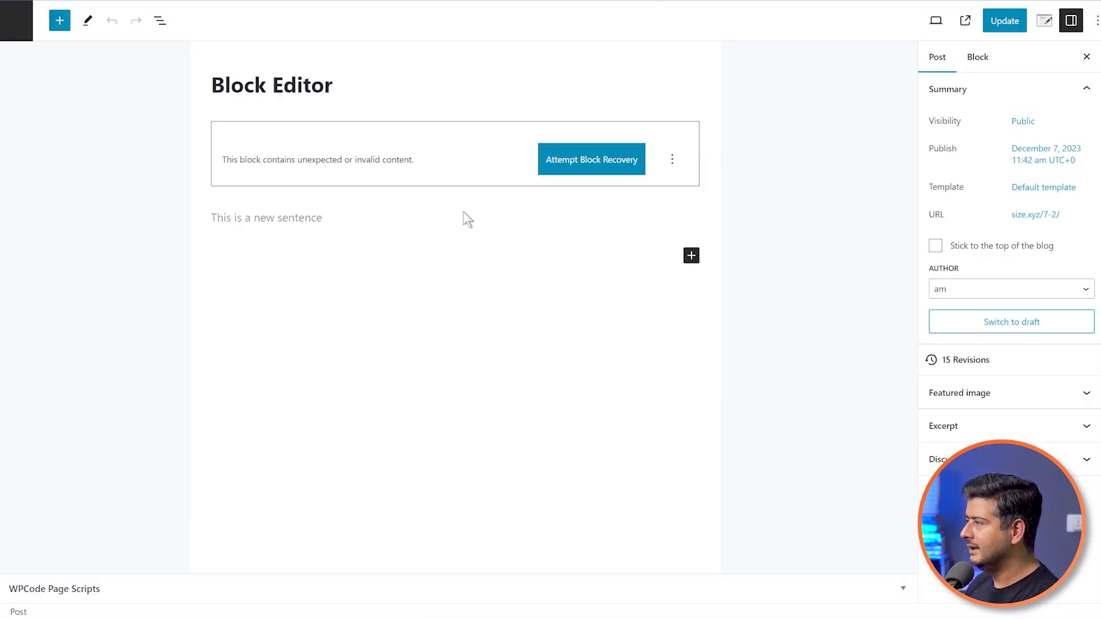
pyautogui.click(673, 160)
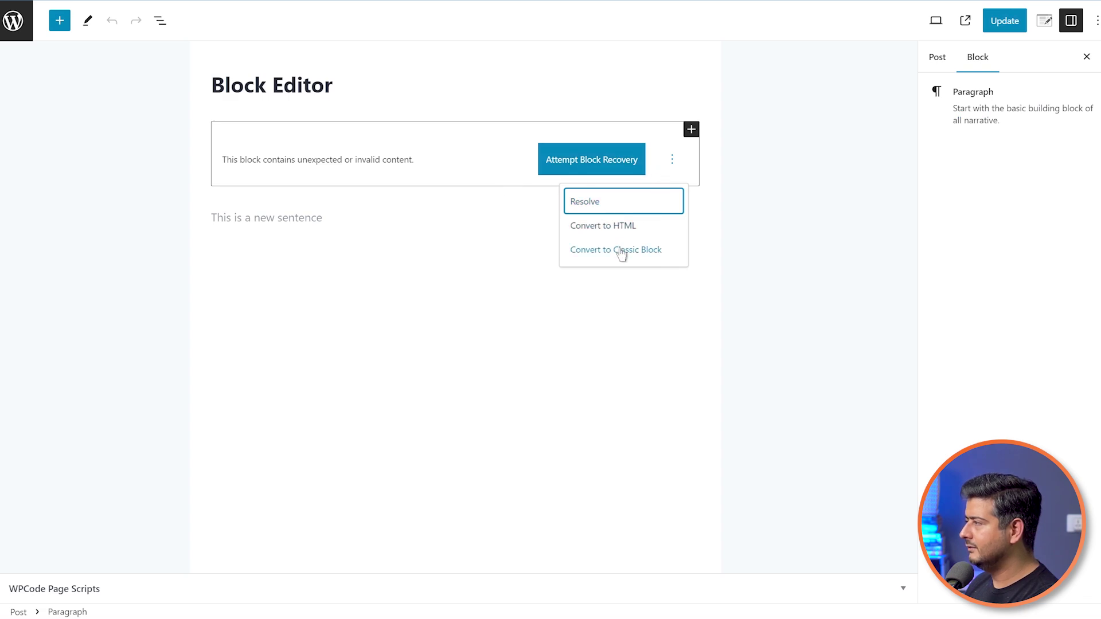
pyautogui.click(603, 244)
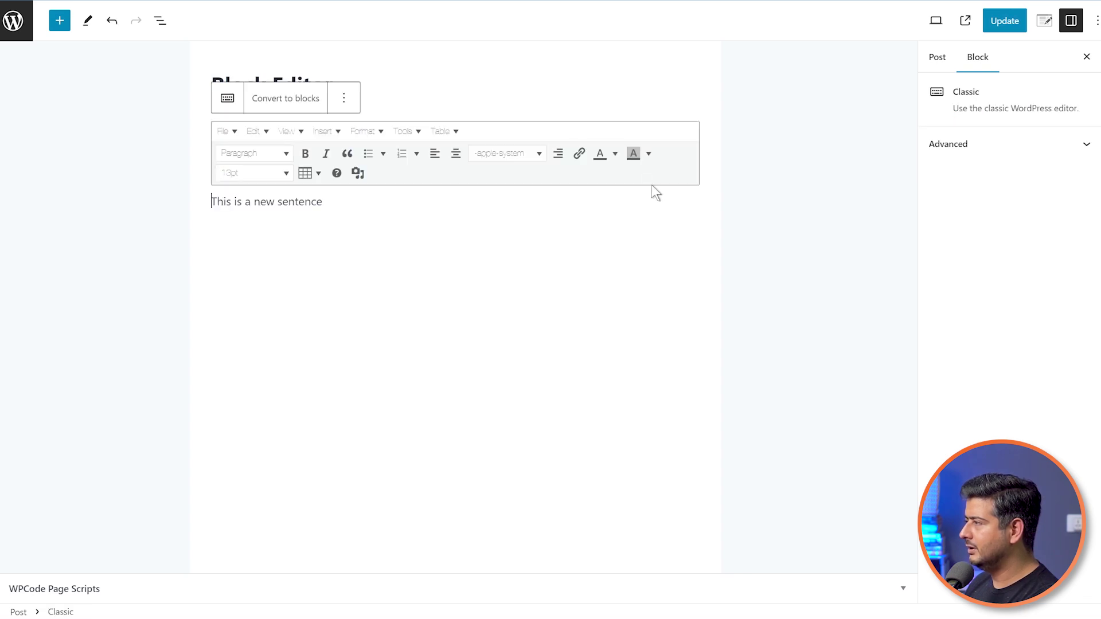
pyautogui.click(353, 102)
pyautogui.click(386, 335)
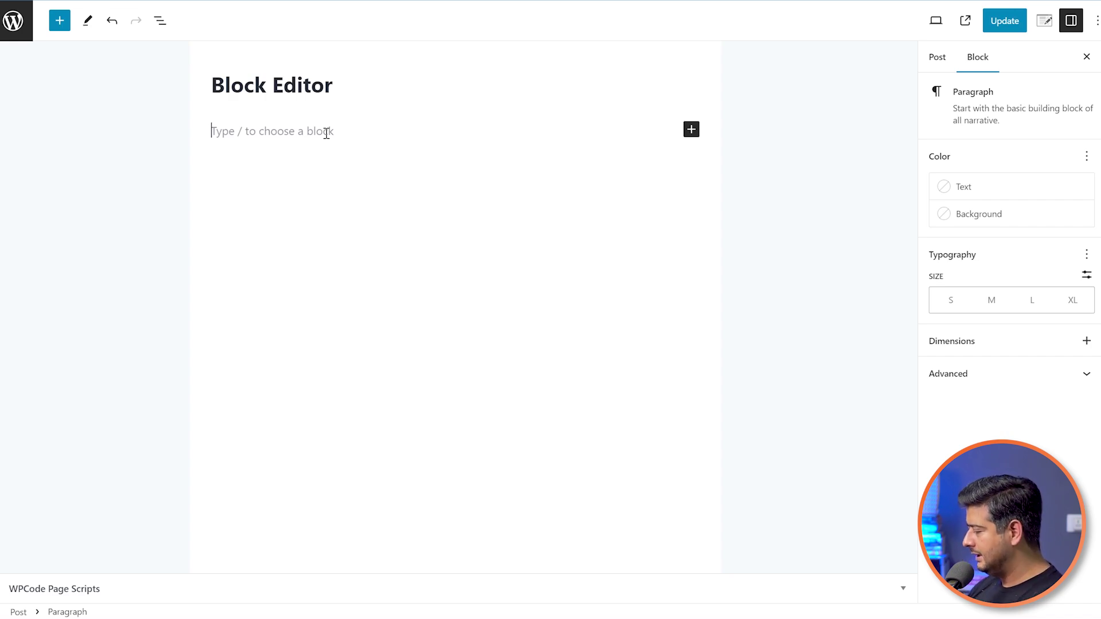
# Enter the paragraph "This is the newest sentence.", update the post, and reload its published page
pyautogui.write('This is the new')
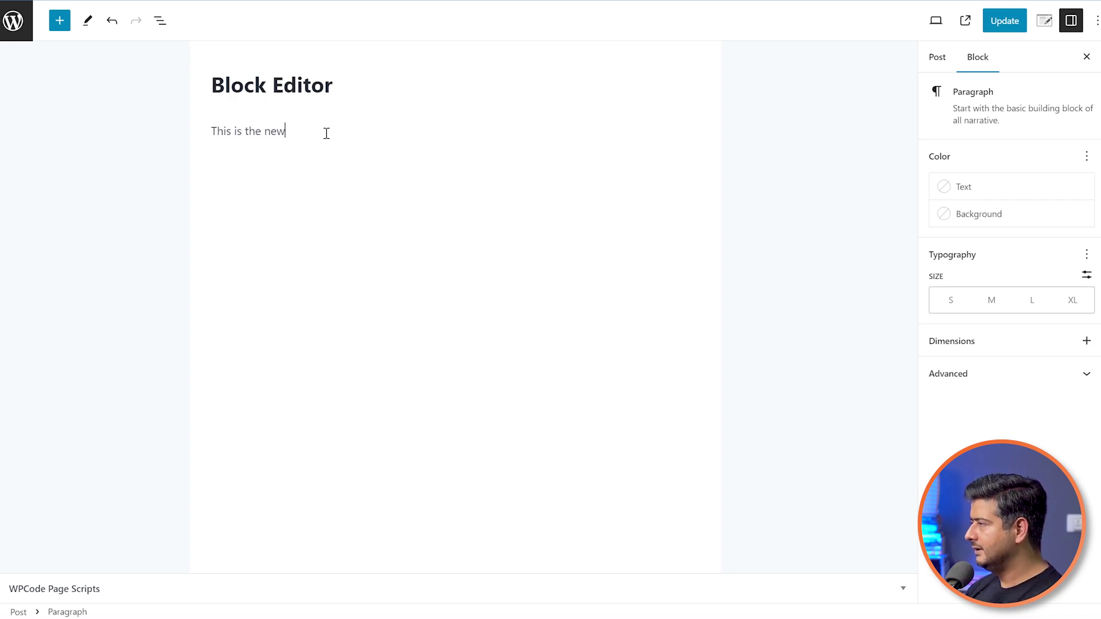
pyautogui.write('est sentence.')
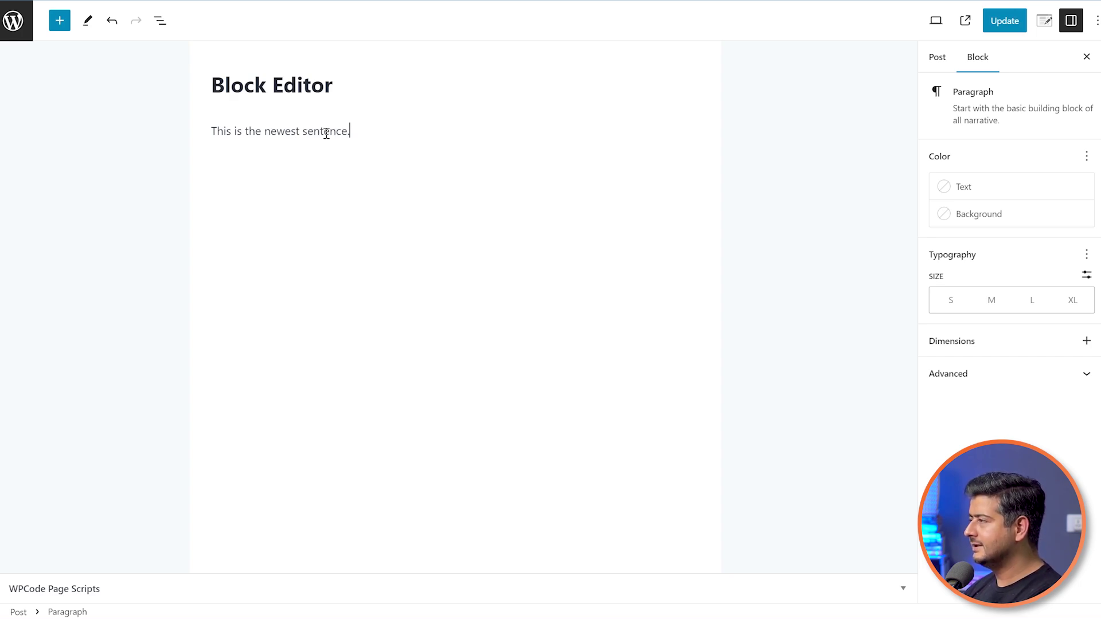
pyautogui.click(1005, 22)
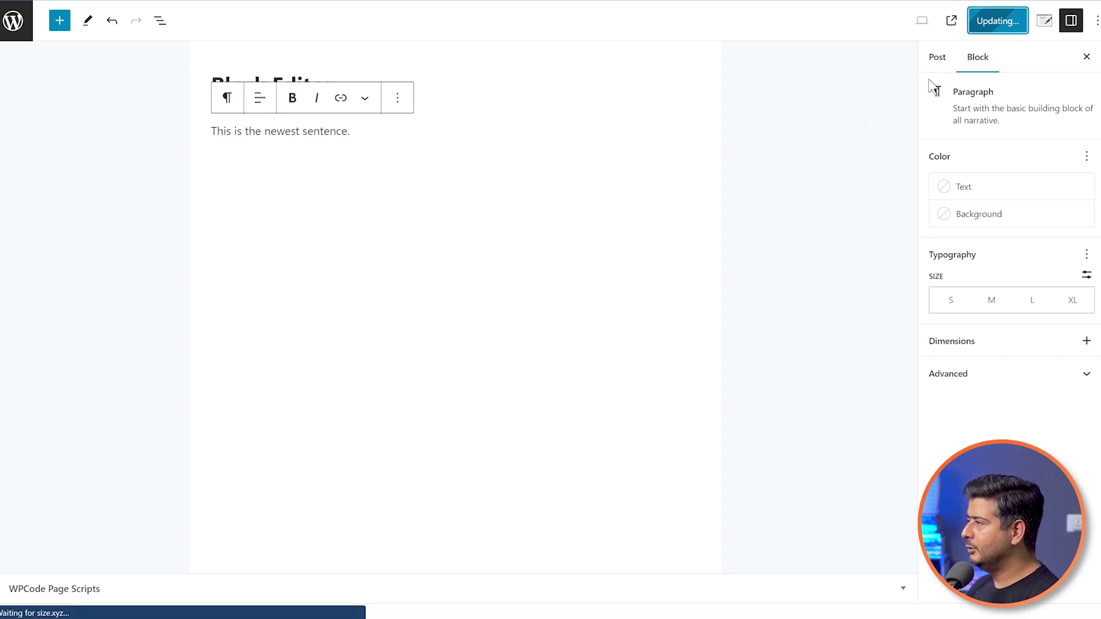
pyautogui.click(256, 129)
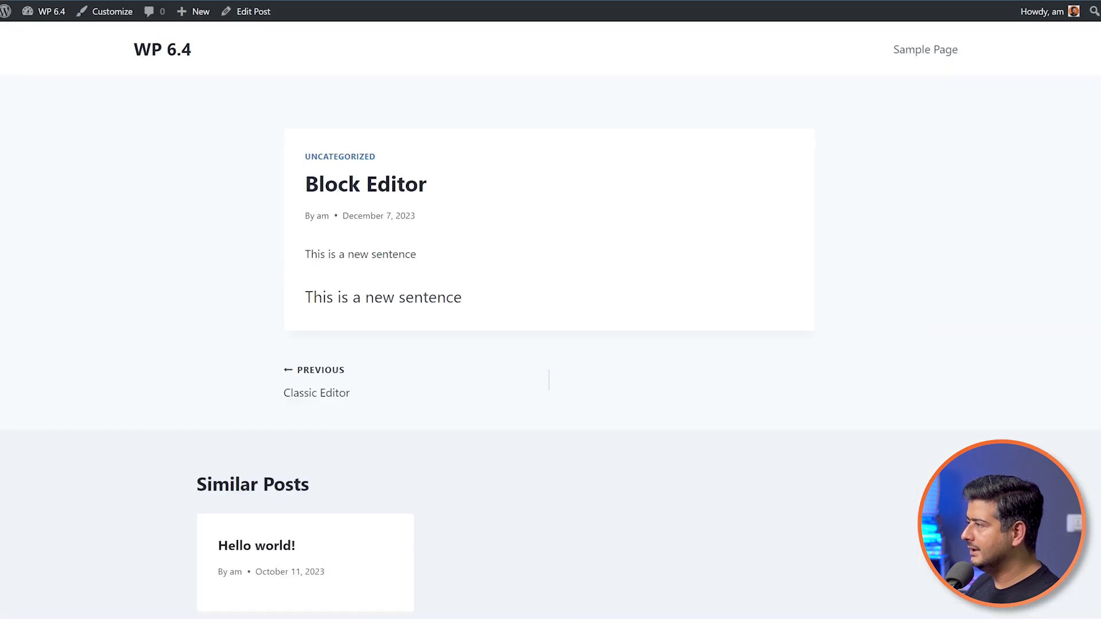
pyautogui.press('F5')
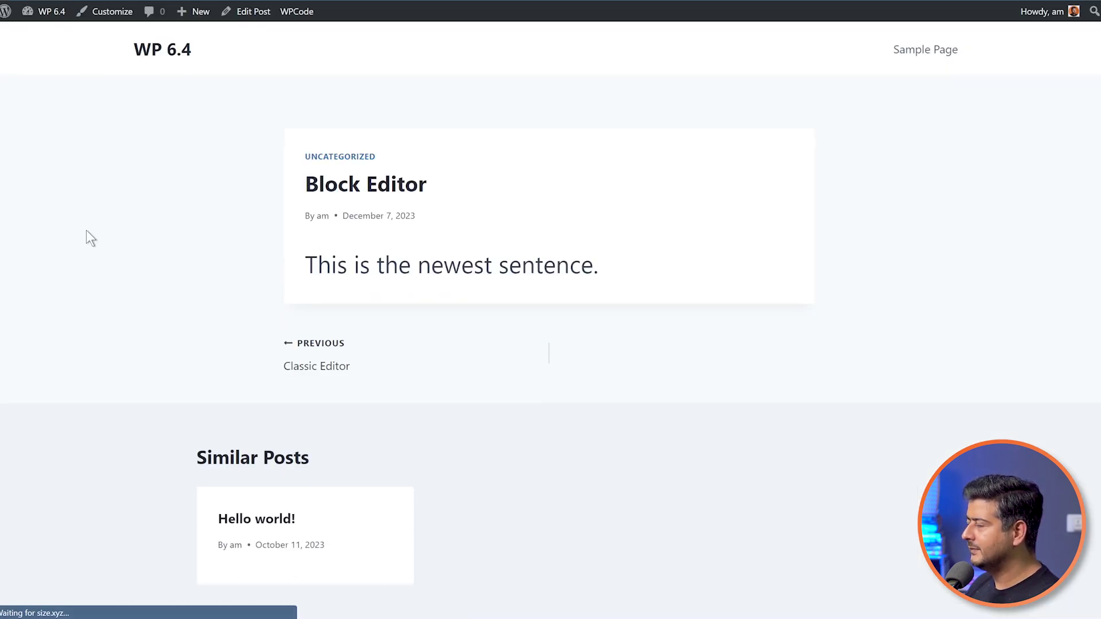
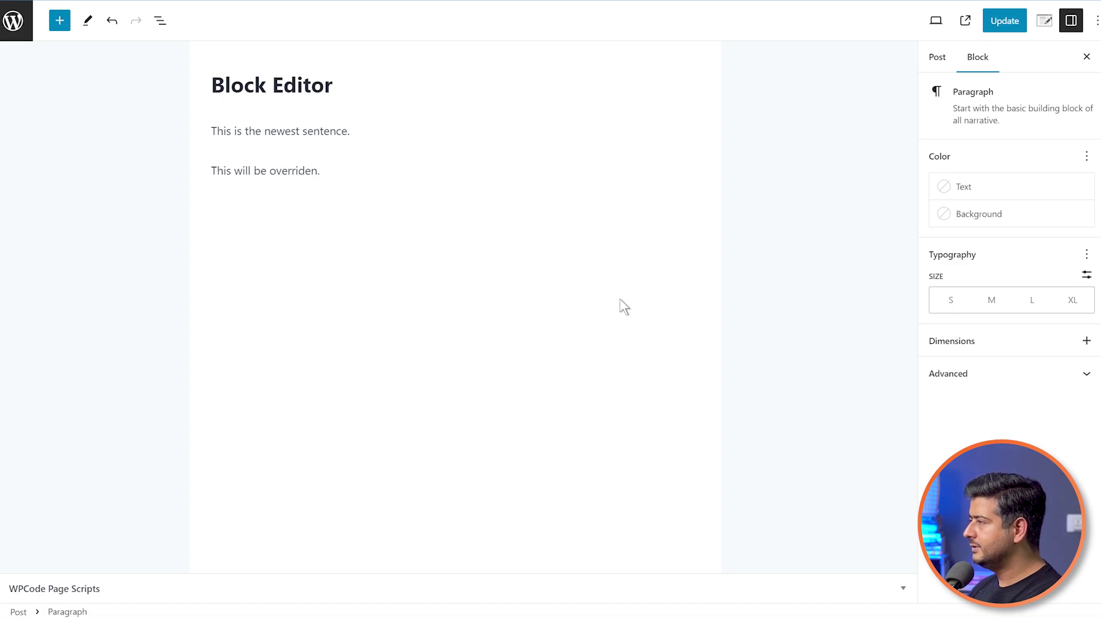
# Replace the last word of the second paragraph so that it reads "This will be changed."
pyautogui.press('BackSpace')
pyautogui.press('BackSpace')
pyautogui.press('BackSpace')
pyautogui.press('BackSpace')
pyautogui.press('BackSpace')
pyautogui.press('BackSpace')
pyautogui.press('BackSpace')
pyautogui.press('BackSpace')
pyautogui.press('BackSpace')
pyautogui.press('BackSpace')
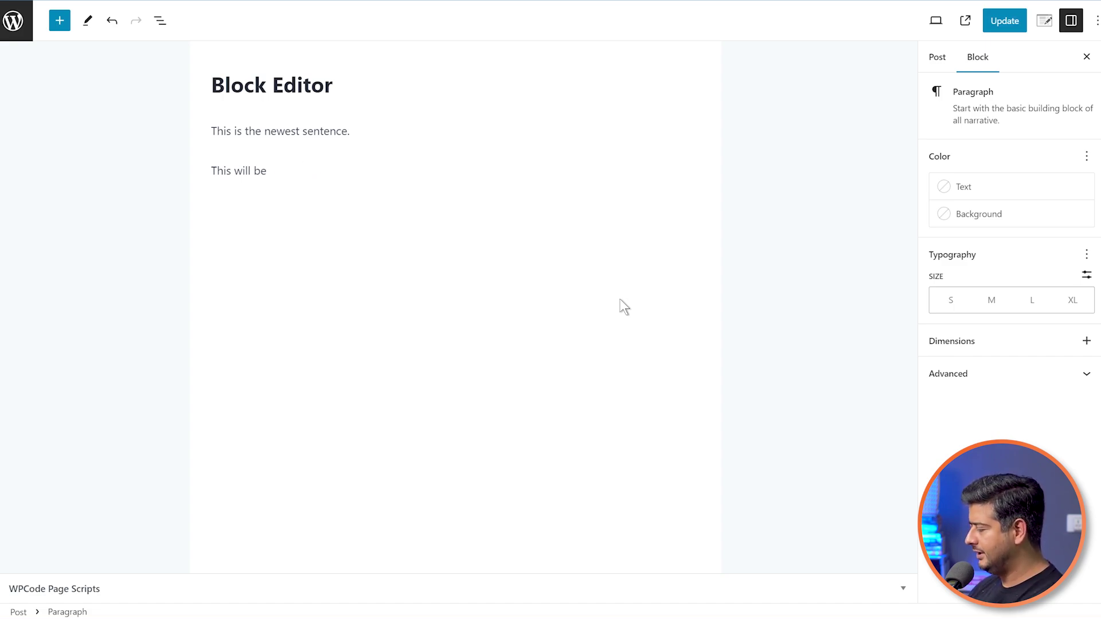
pyautogui.write('changed.')
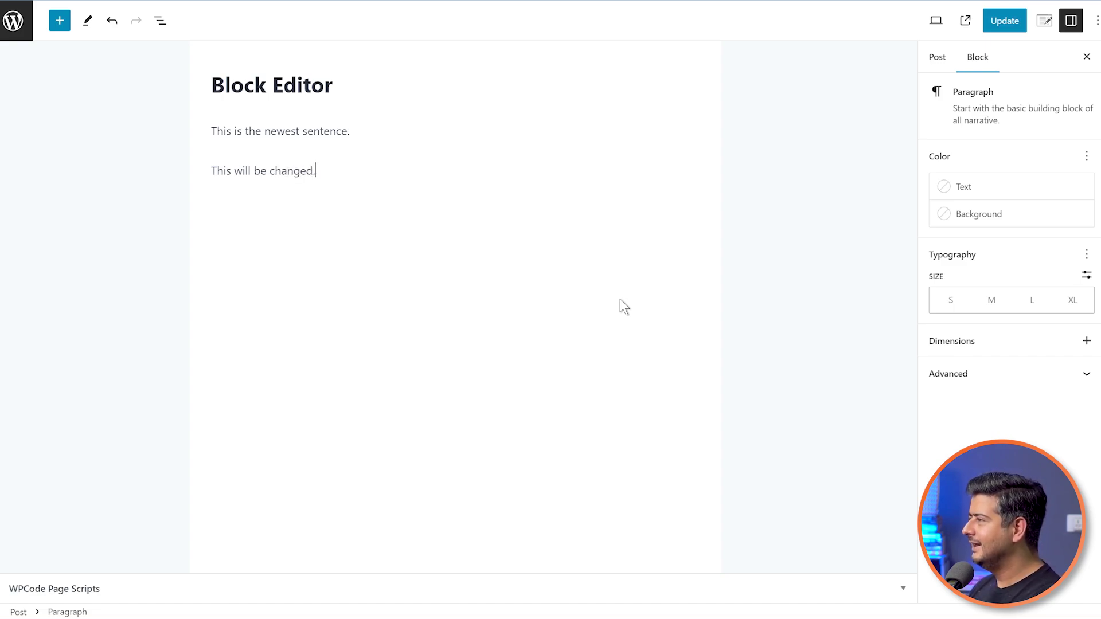
# Set the "This will be changed." paragraph to the Small size preset and update the post
pyautogui.click(288, 170)
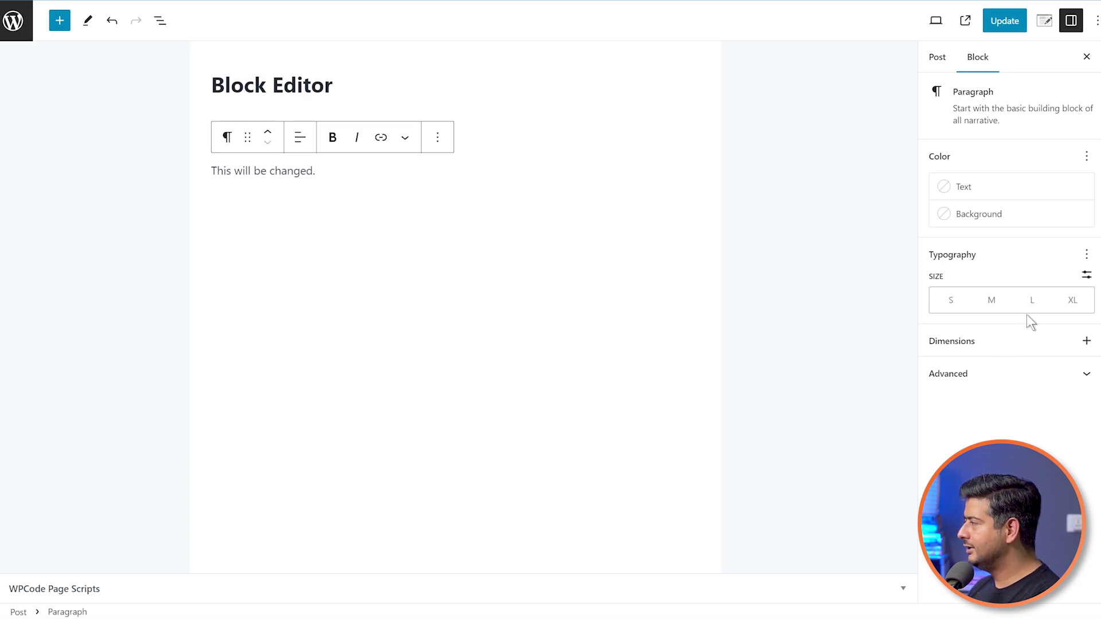
pyautogui.click(994, 303)
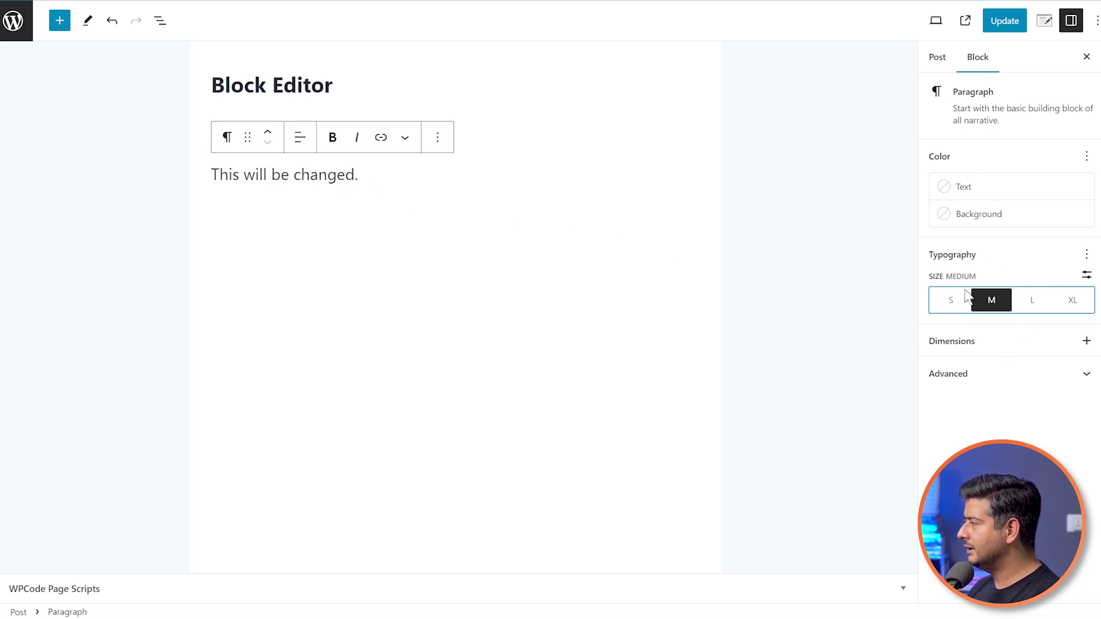
pyautogui.click(967, 298)
pyautogui.click(995, 24)
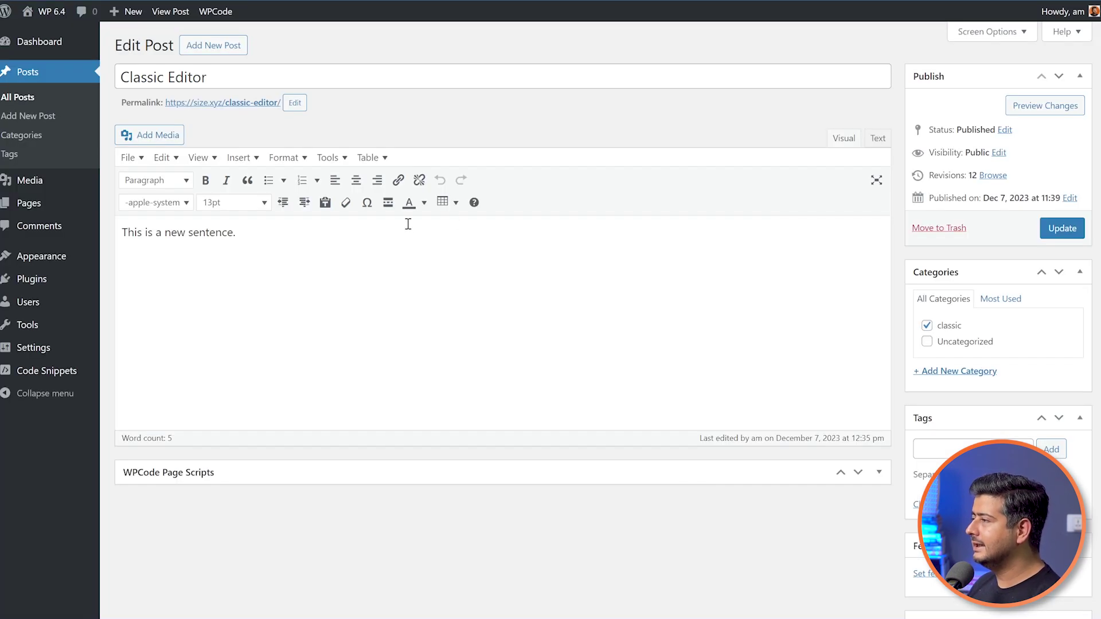
# Update the "Classic Editor" post with its sentence in default size, and reload its published page
pyautogui.click(256, 233)
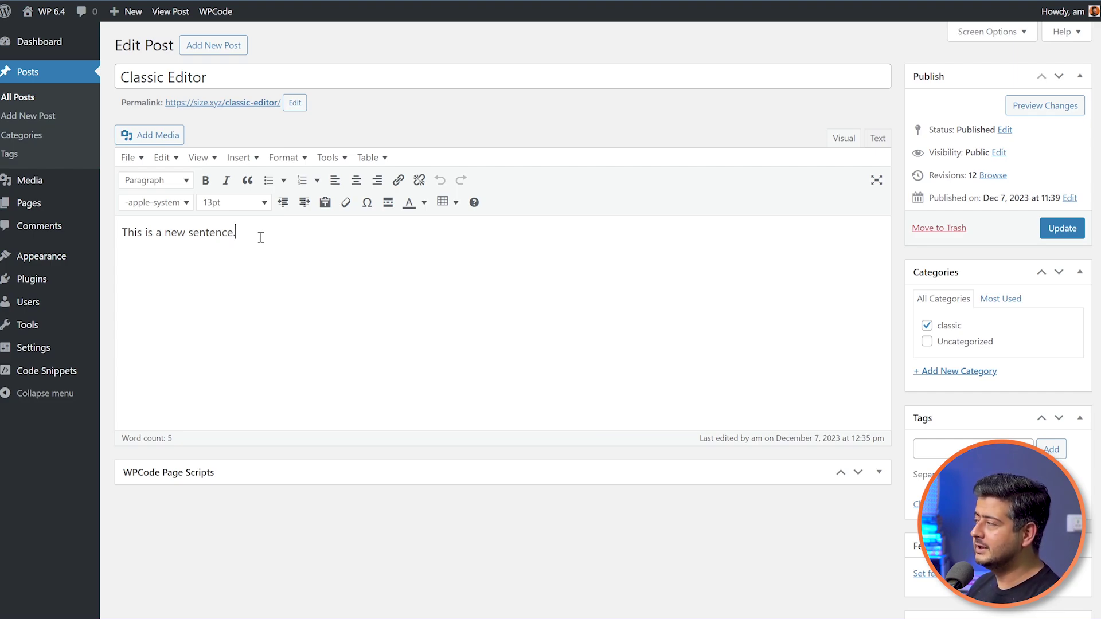
pyautogui.click(1063, 229)
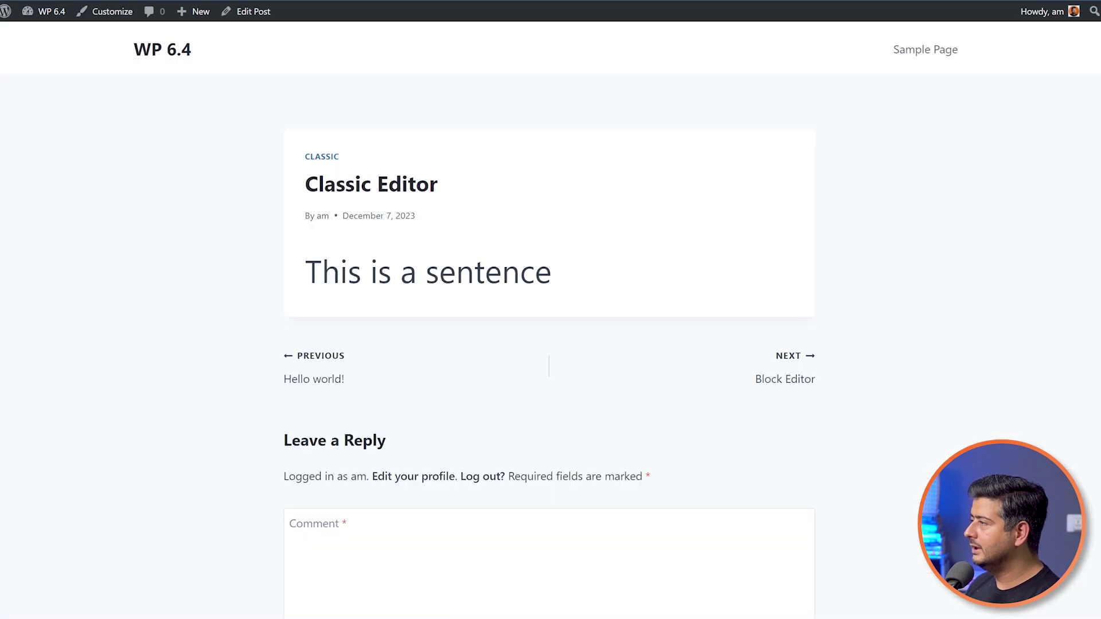
pyautogui.press('F5')
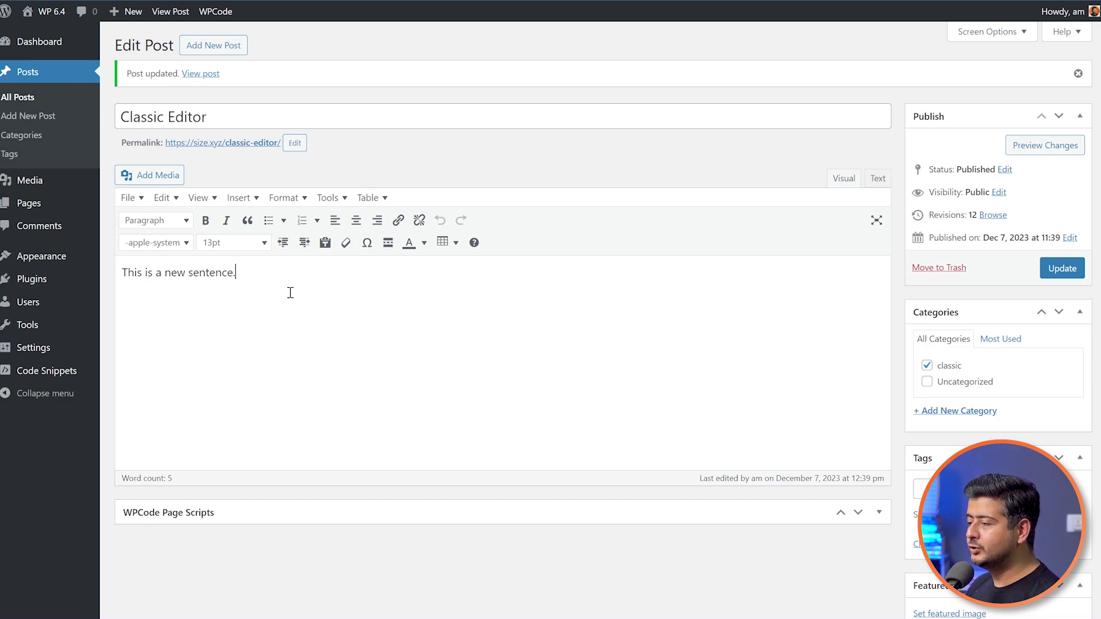
# Copy the sentence "This is a new sentence." into a new paragraph below it and select the copy
pyautogui.press('Return')
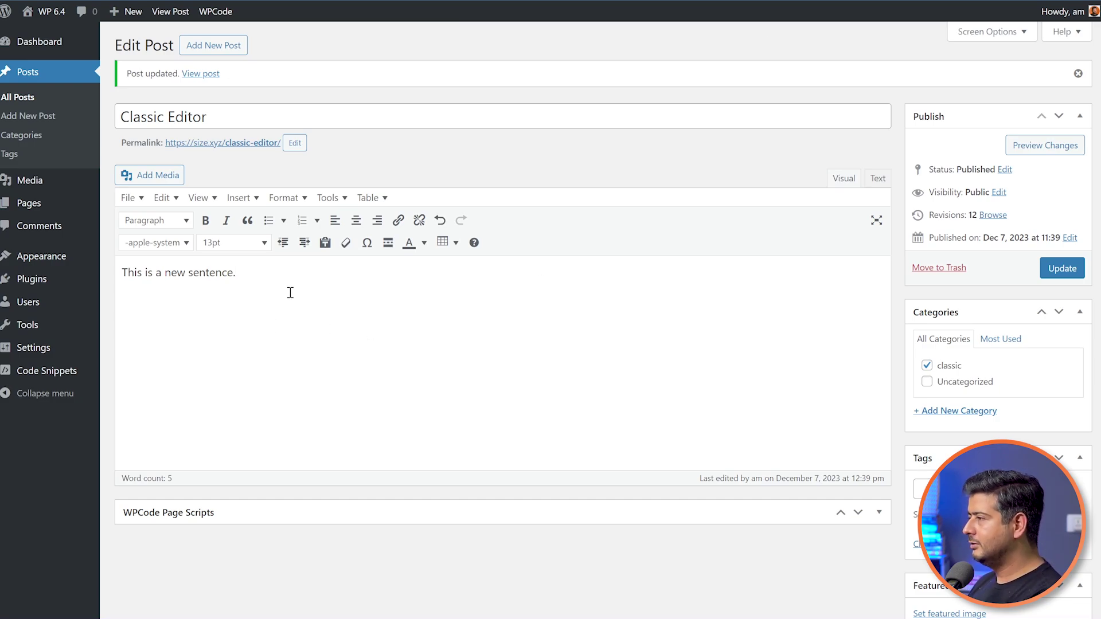
pyautogui.press('Up')
pyautogui.hotkey('shift', 'End')
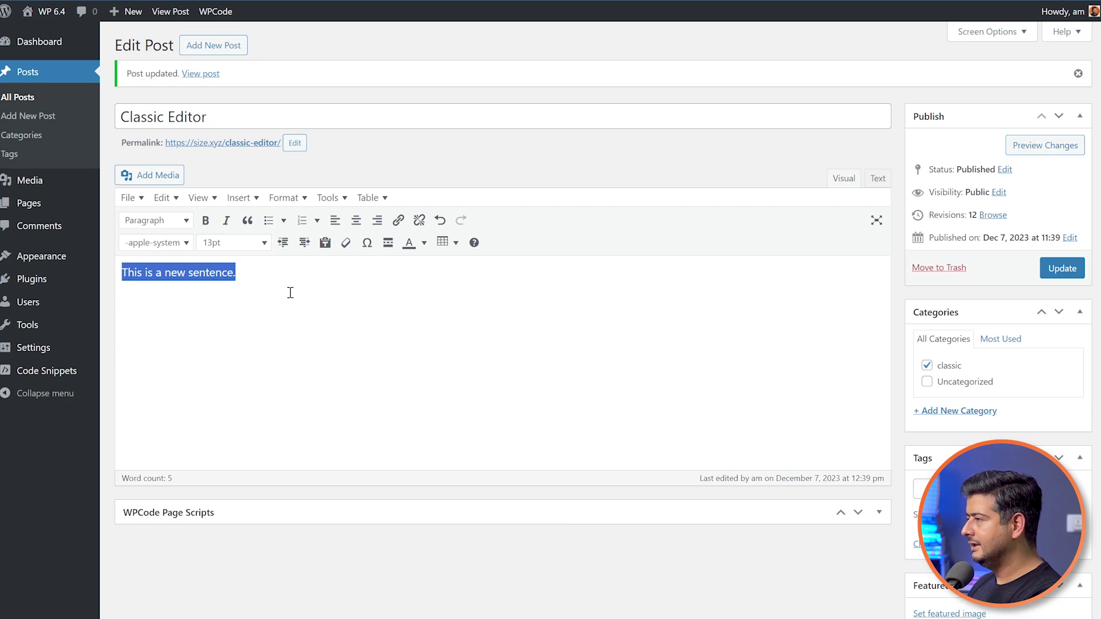
pyautogui.hotkey('ctrl', 'c')
pyautogui.press('Down')
pyautogui.hotkey('ctrl', 'v')
pyautogui.hotkey('shift', 'Home')
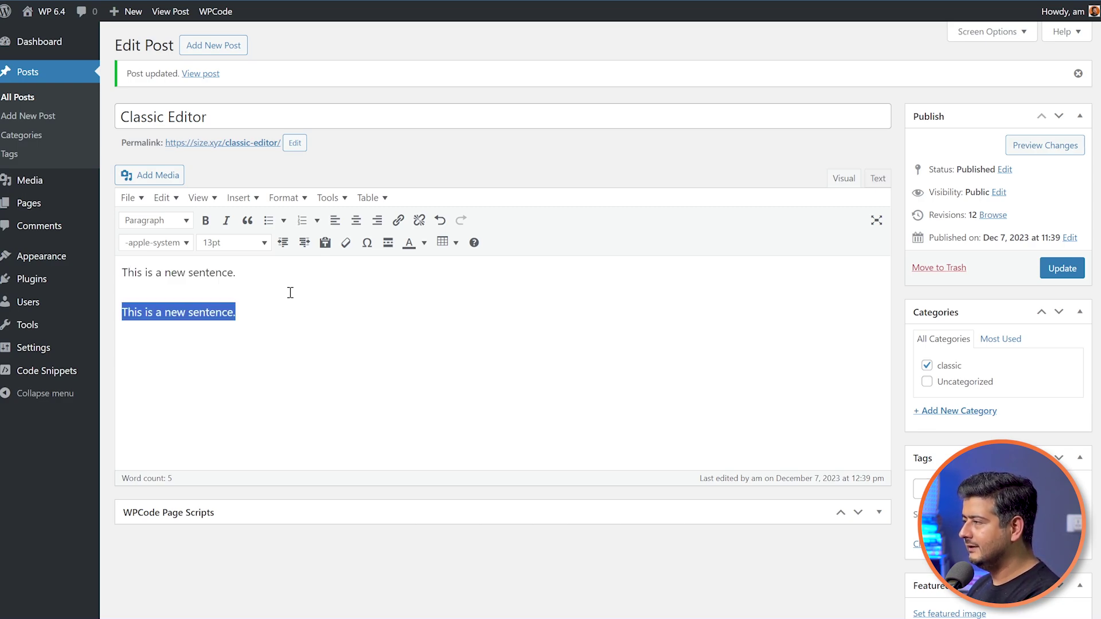
# Set the copied sentence's font size to 18pt and update the "Classic Editor" post
pyautogui.click(261, 243)
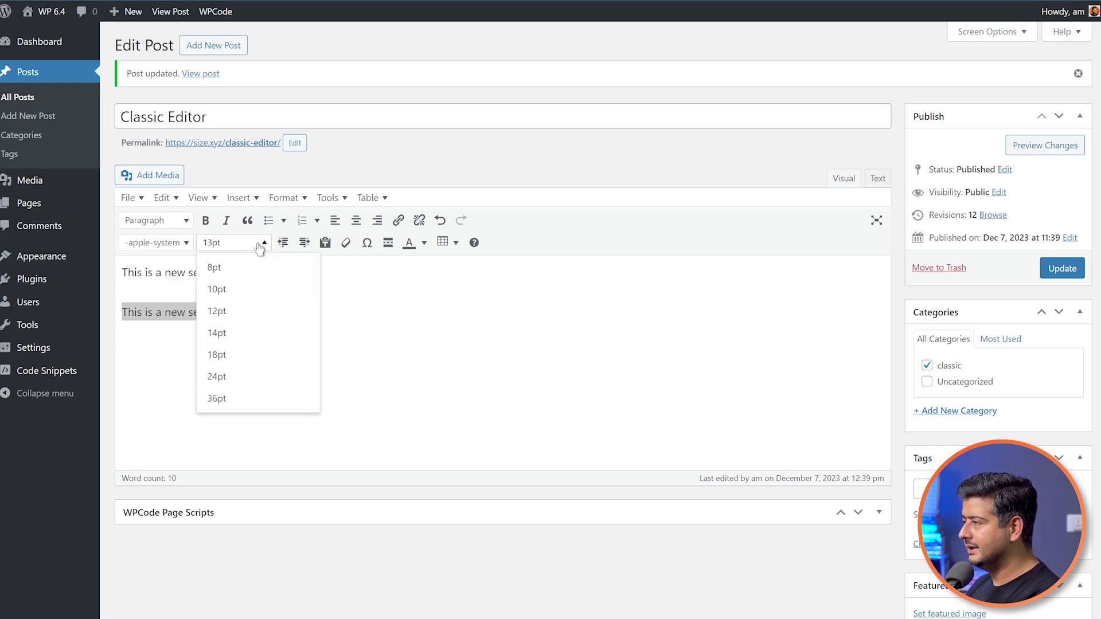
pyautogui.click(231, 356)
pyautogui.click(1062, 269)
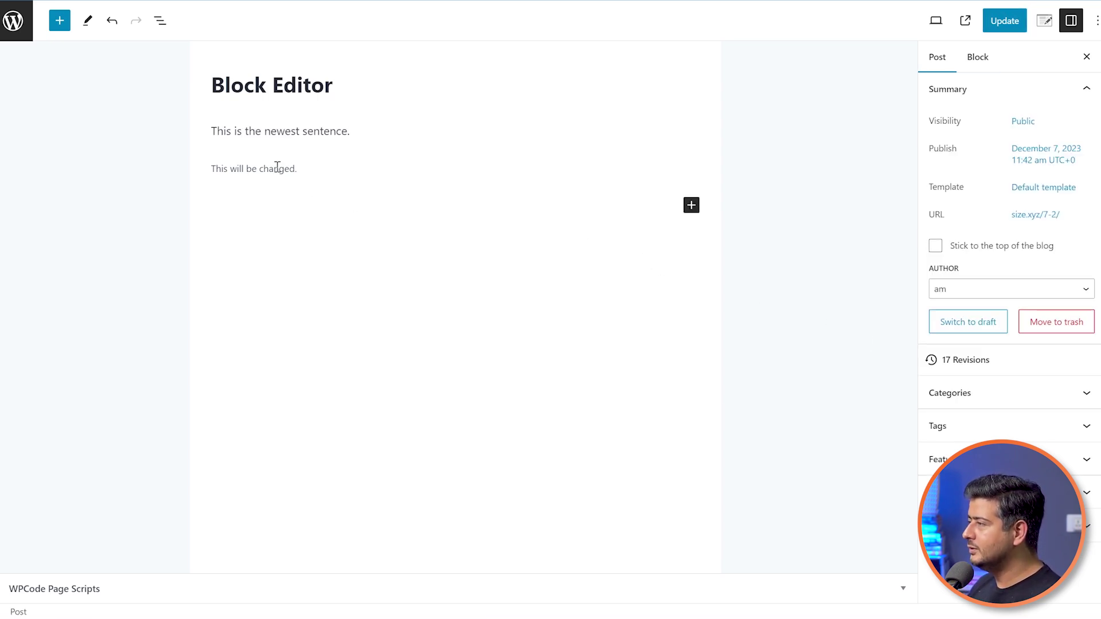
# Select the "This will be changed." paragraph in the "Block Editor" post to examine its size preset
pyautogui.click(277, 166)
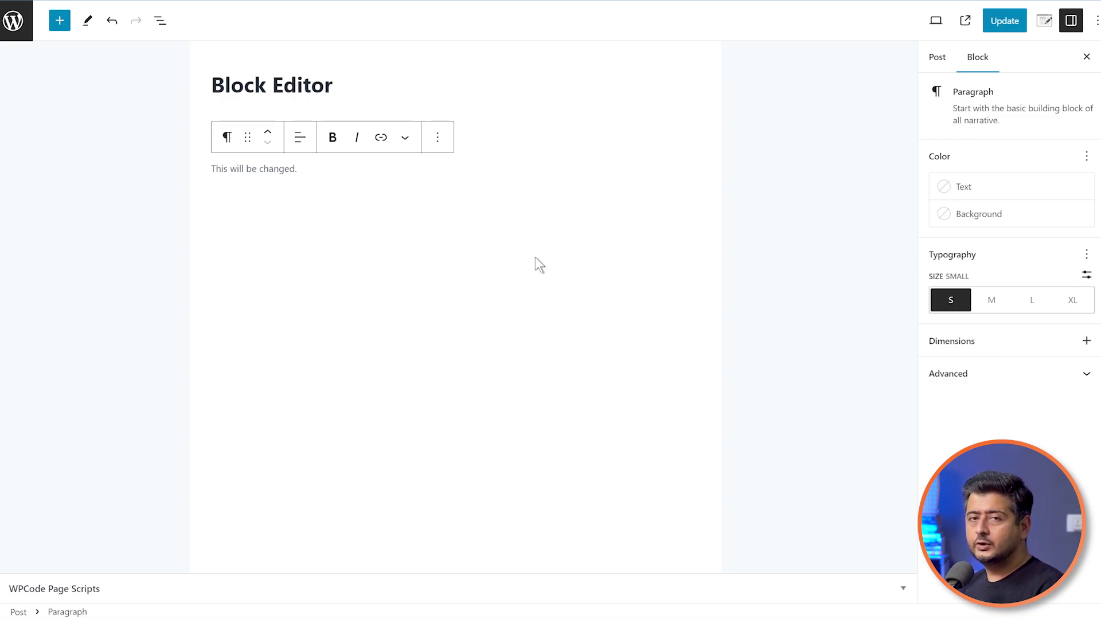